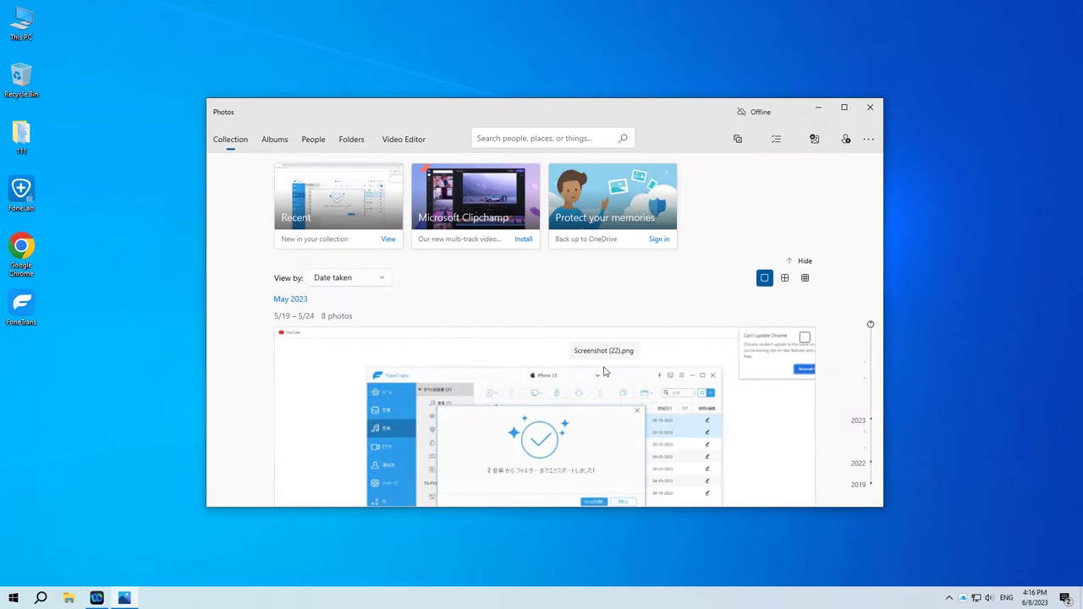
- Hide Photos, relaunch it from the Start app list, and bring up its Import options
{"action": "scroll", "coordinate": [604, 372], "scroll_direction": "down", "scroll_amount": 3}
{"action": "key", "text": "super+d"}
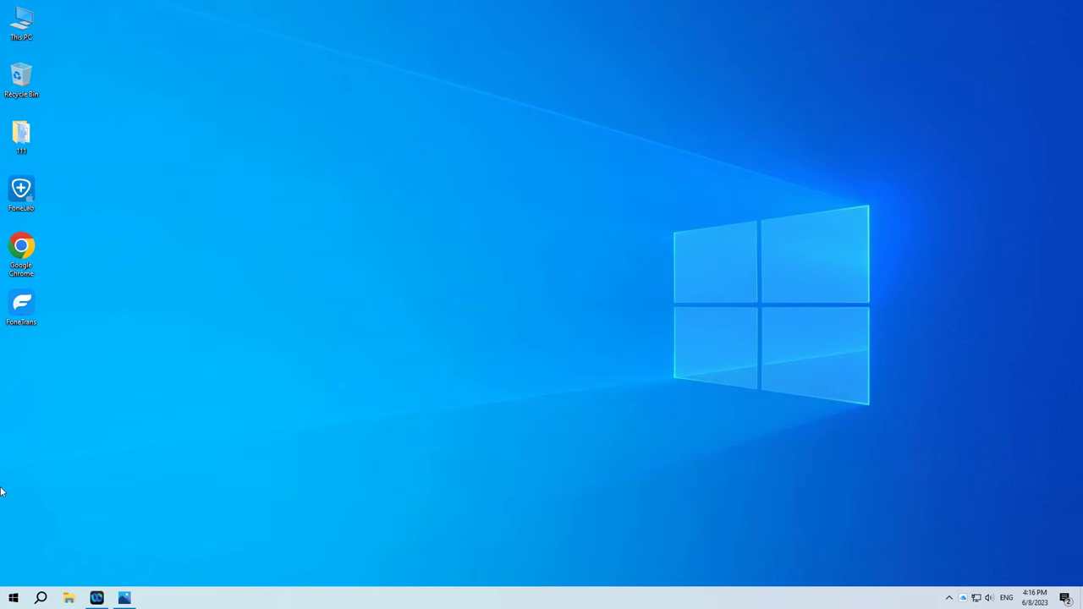
{"action": "key", "text": "super"}
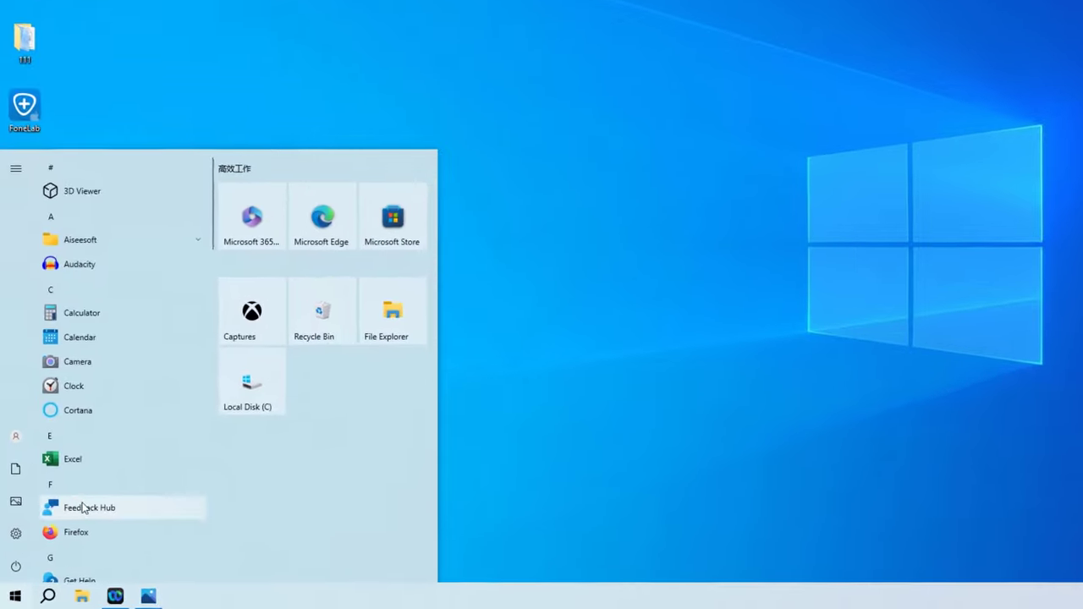
{"action": "scroll", "coordinate": [102, 478], "scroll_direction": "down", "scroll_amount": 5}
{"action": "scroll", "coordinate": [101, 478], "scroll_direction": "down", "scroll_amount": 3}
{"action": "scroll", "coordinate": [102, 477], "scroll_direction": "down", "scroll_amount": 3}
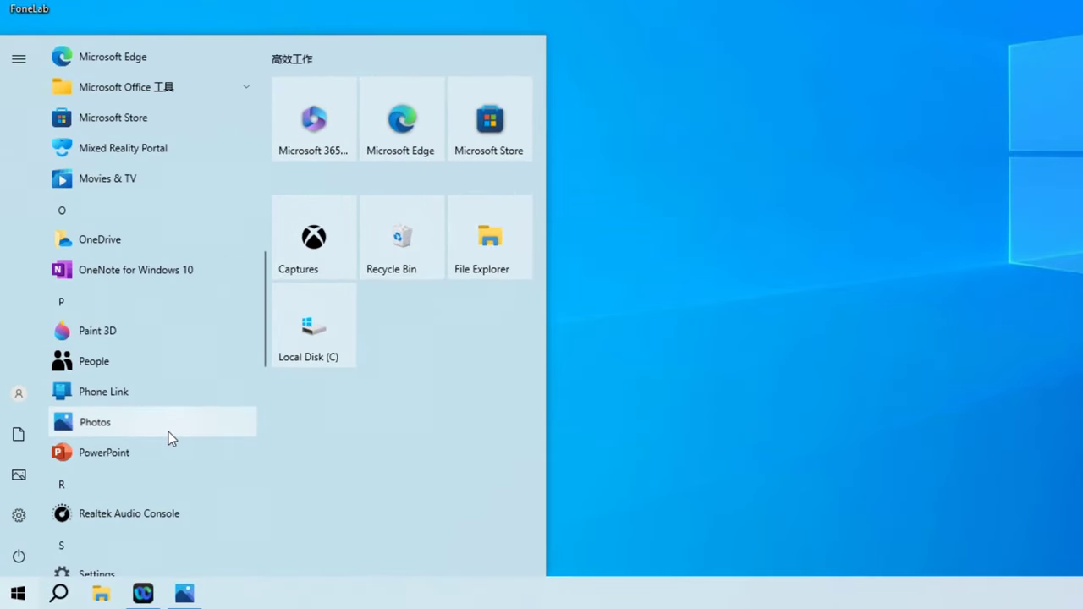
{"action": "left_click", "coordinate": [169, 432]}
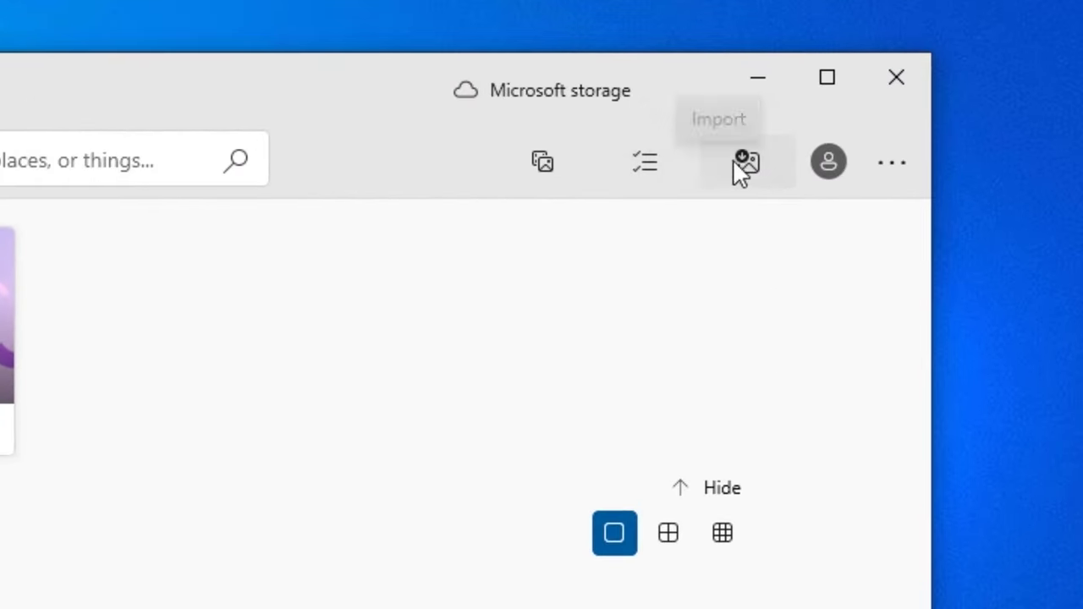
{"action": "left_click", "coordinate": [734, 155]}
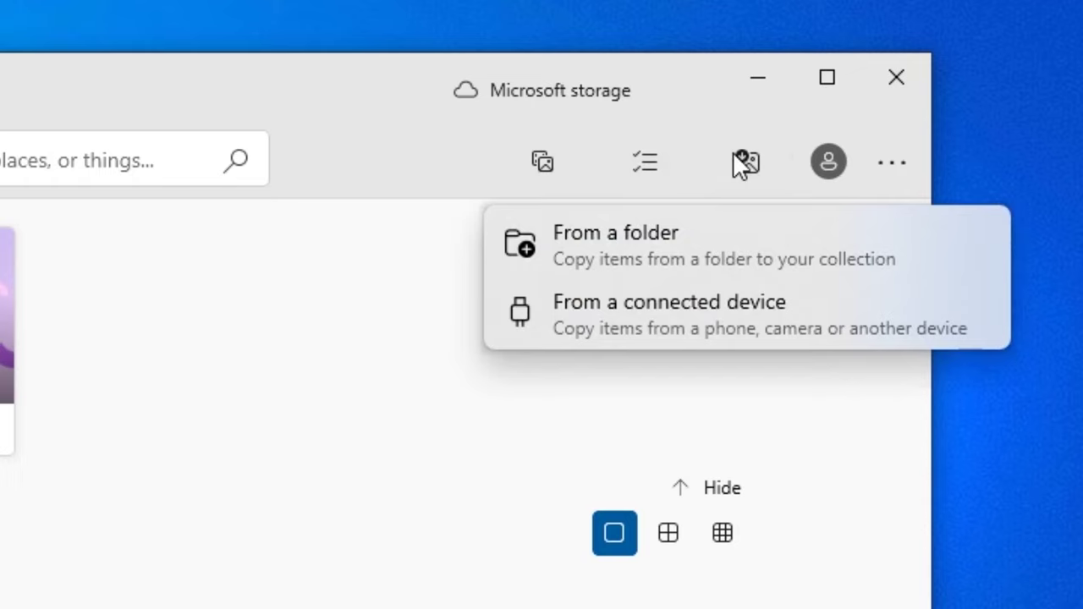
- Import from the connected iPhone, selecting the first two June 2023 items and the May 2023 items
{"action": "left_click", "coordinate": [701, 328]}
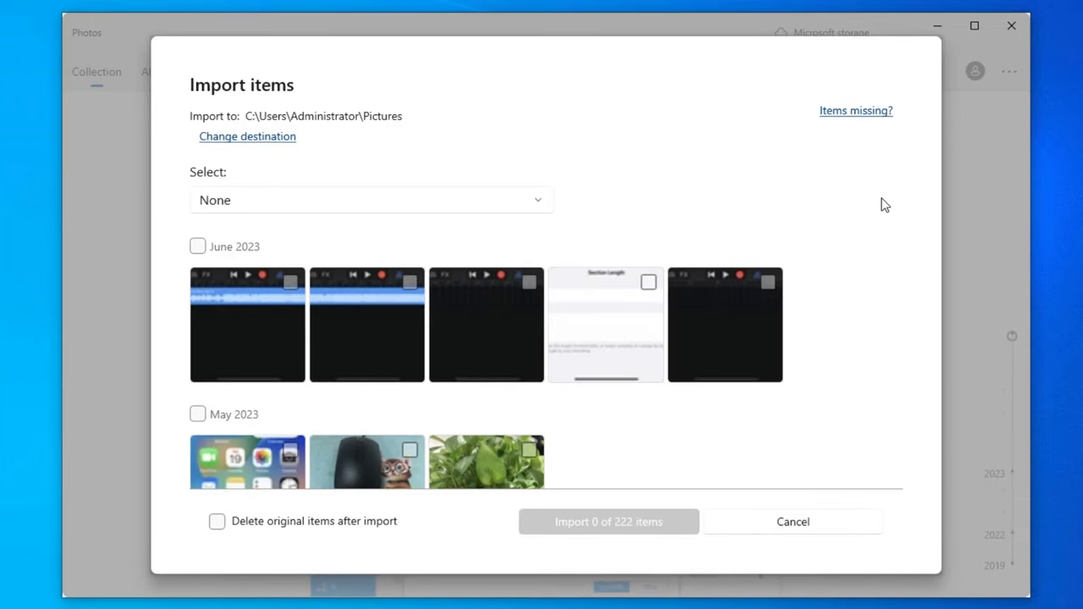
{"action": "left_click", "coordinate": [254, 347]}
{"action": "left_click", "coordinate": [379, 332]}
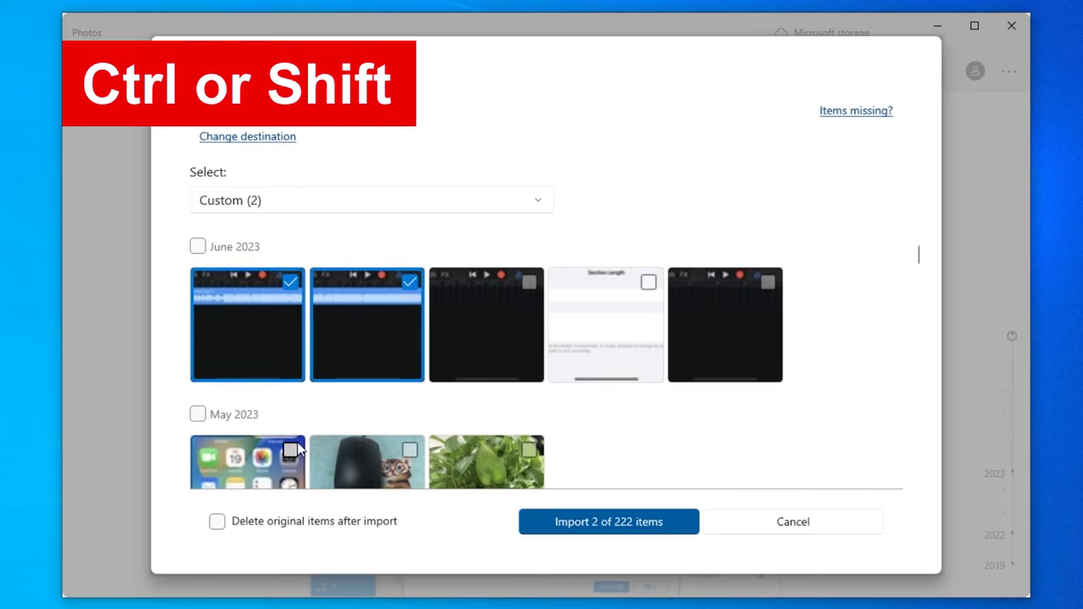
{"action": "left_click", "coordinate": [252, 458]}
{"action": "left_click", "coordinate": [387, 470]}
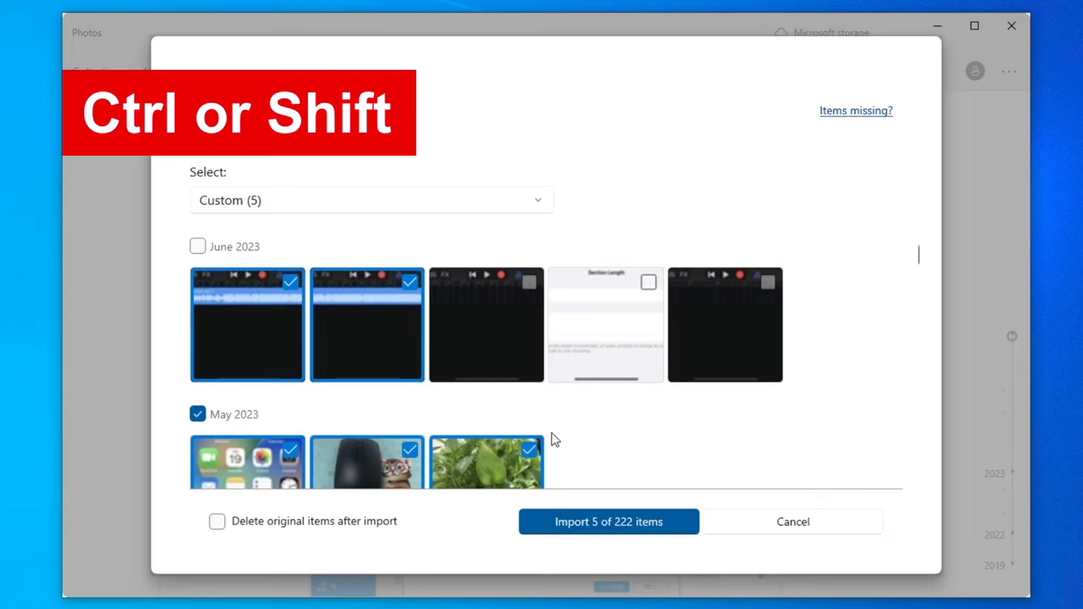
{"action": "scroll", "coordinate": [552, 440], "scroll_direction": "down", "scroll_amount": 1}
{"action": "scroll", "coordinate": [551, 440], "scroll_direction": "down", "scroll_amount": 1}
{"action": "scroll", "coordinate": [552, 439], "scroll_direction": "up", "scroll_amount": 1}
{"action": "scroll", "coordinate": [551, 440], "scroll_direction": "up", "scroll_amount": 1}
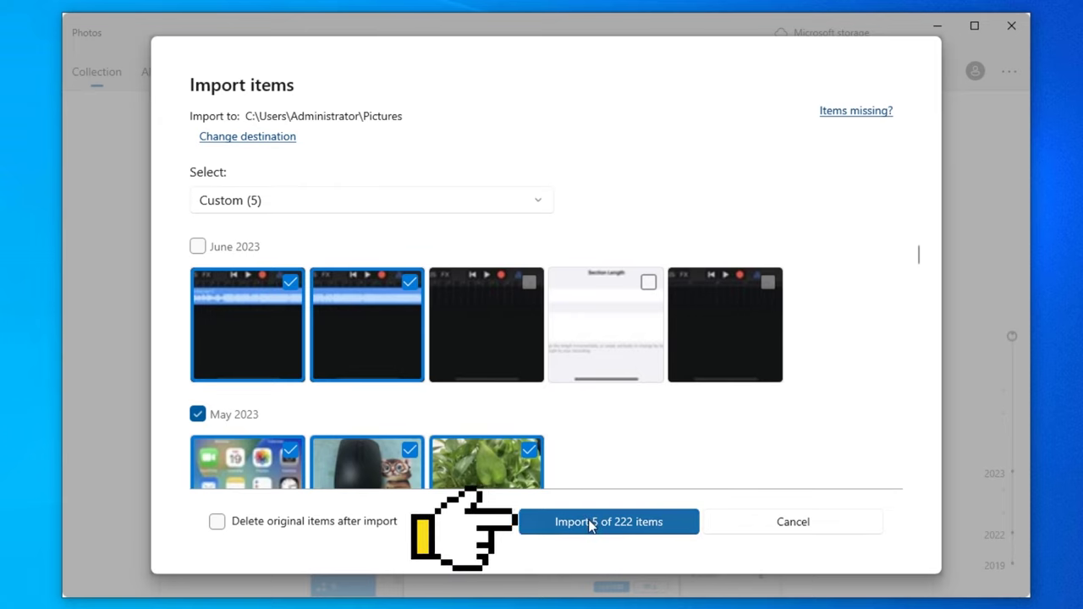
- Import the five selected items, then import iPhone photos IMG_0006, IMG_0014 and IMG_0012 into Pictures
{"action": "left_click", "coordinate": [590, 522]}
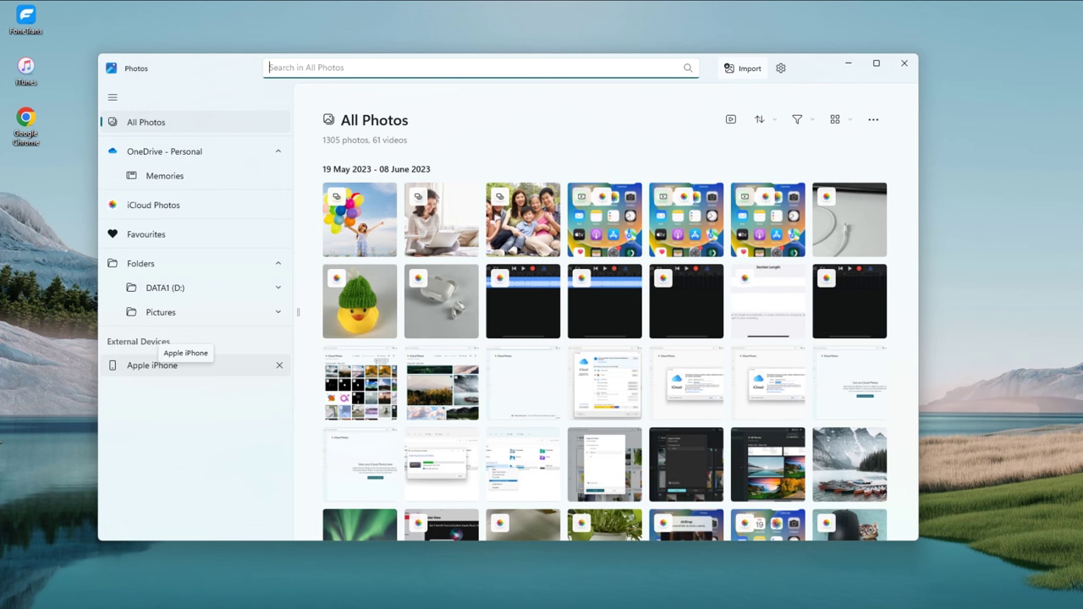
{"action": "left_click", "coordinate": [152, 365]}
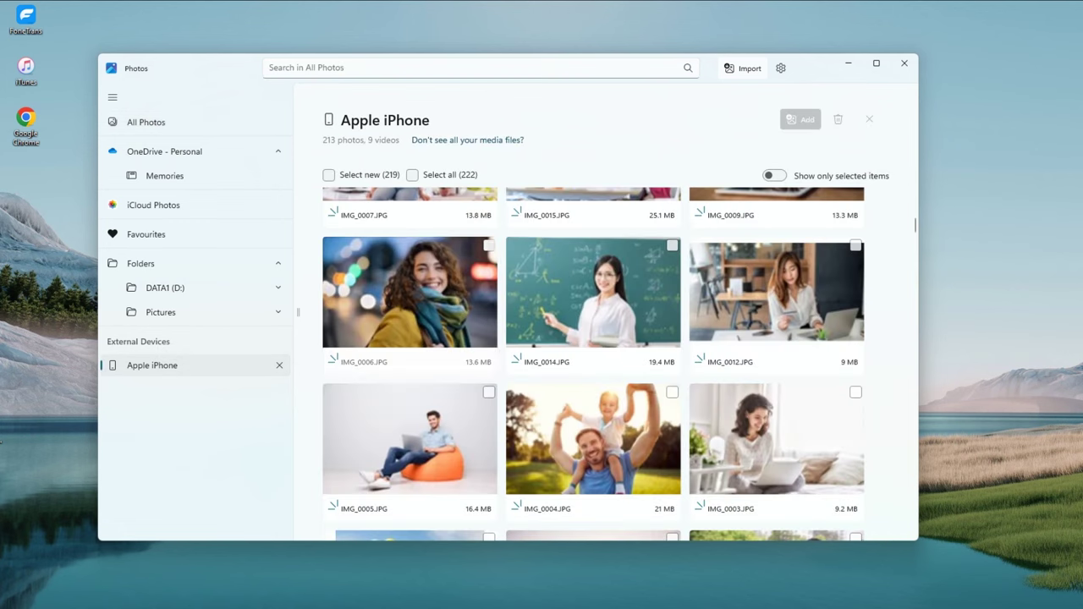
{"action": "left_click", "coordinate": [488, 246]}
{"action": "left_click", "coordinate": [672, 245]}
{"action": "left_click", "coordinate": [855, 245]}
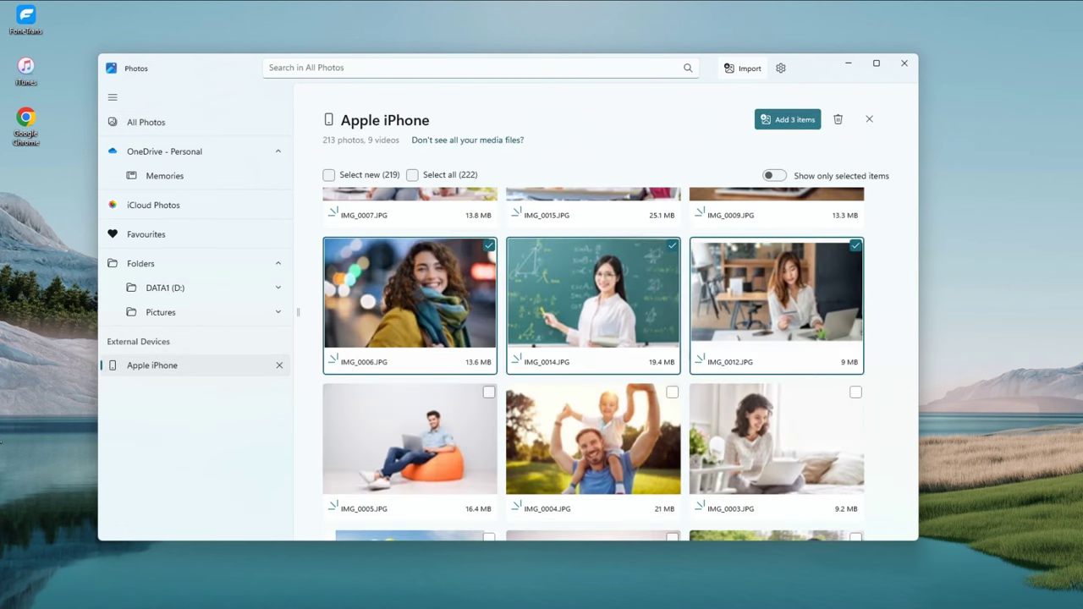
{"action": "left_click", "coordinate": [766, 119]}
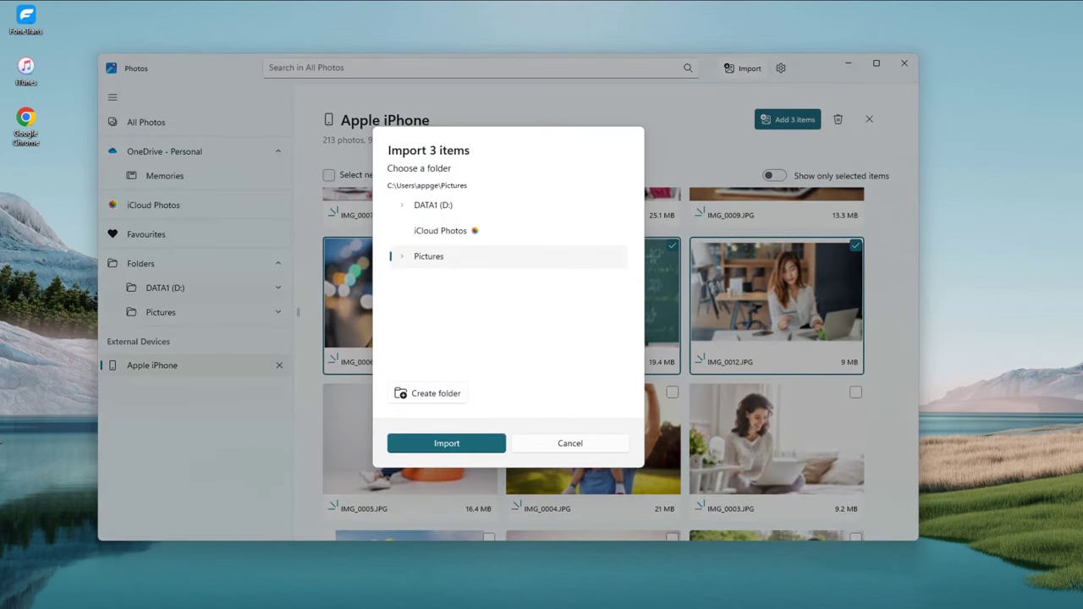
{"action": "left_click", "coordinate": [447, 443]}
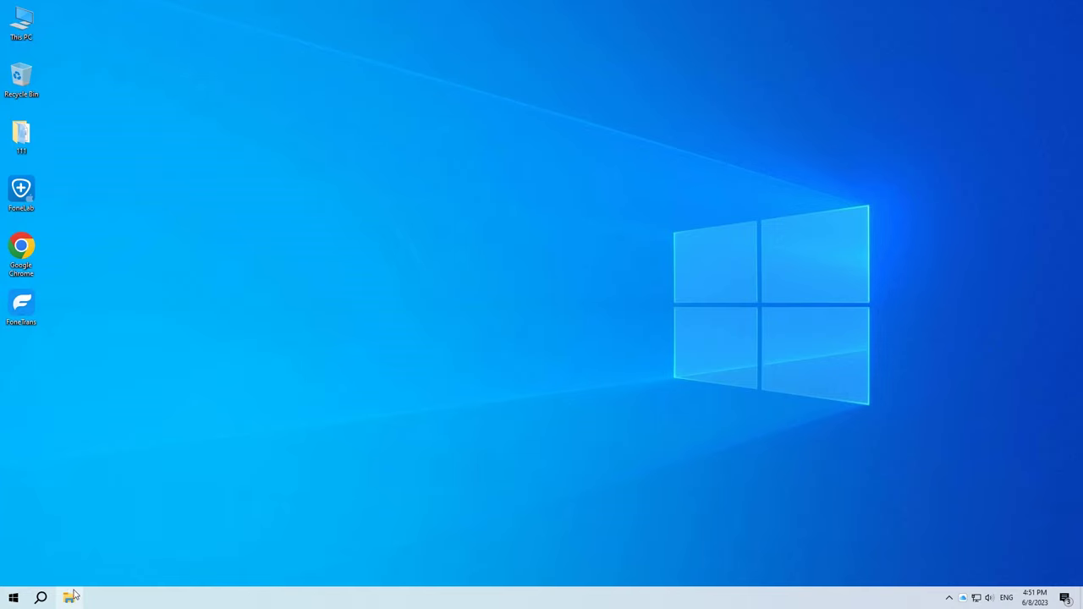
- Open File Explorer at This PC, closing the duplicate window, to see the Apple iPhone
{"action": "left_click", "coordinate": [71, 597]}
{"action": "key", "text": "super+e"}
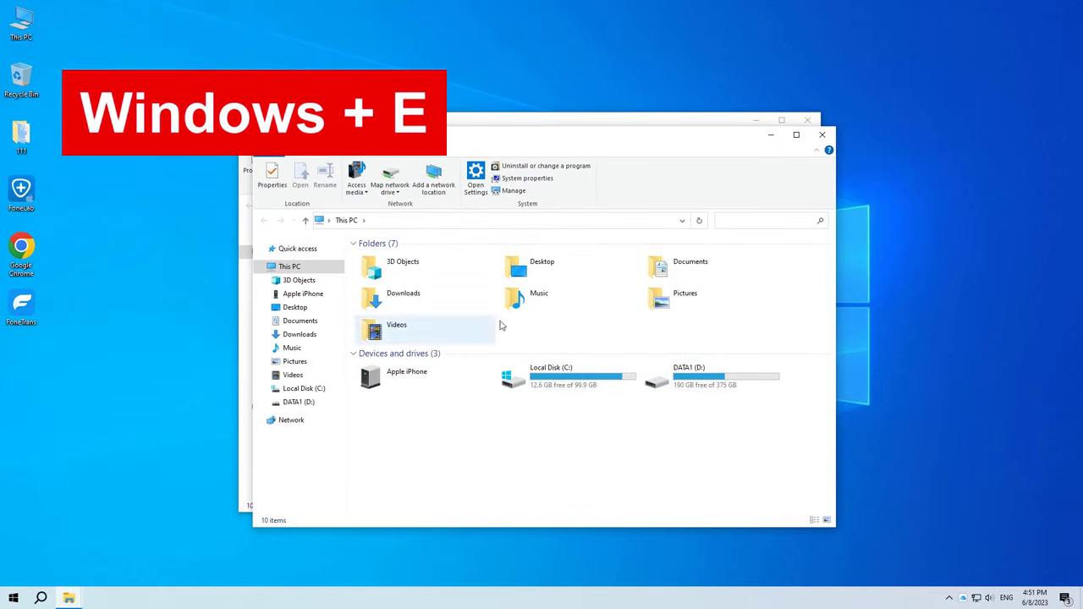
{"action": "left_click", "coordinate": [817, 137]}
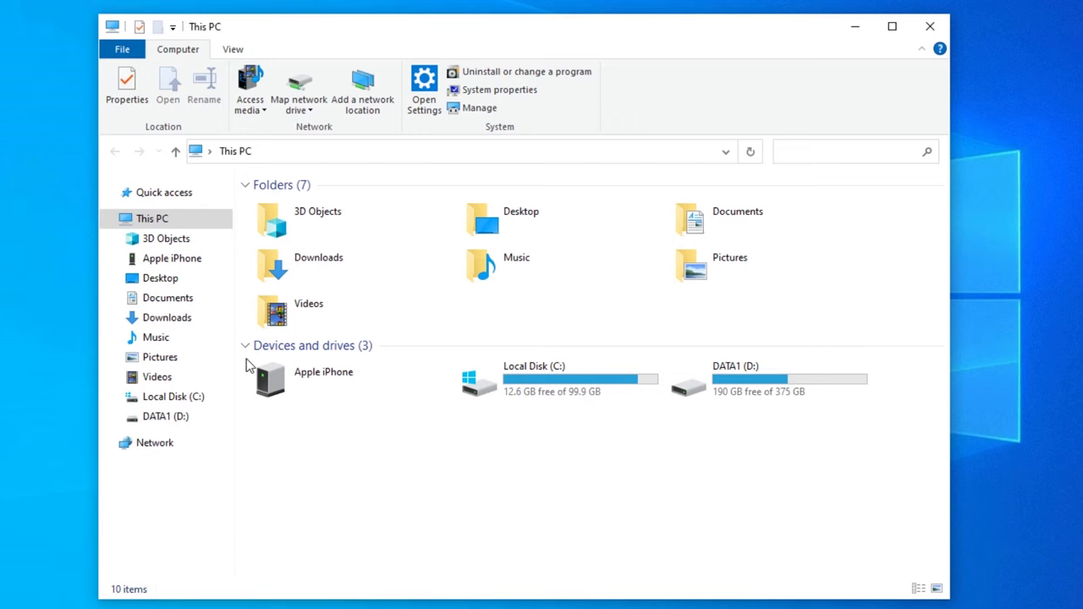
- Browse Apple iPhone > Internal Storage > DCIM to view its 44 date-named subfolders
{"action": "double_click", "coordinate": [314, 387]}
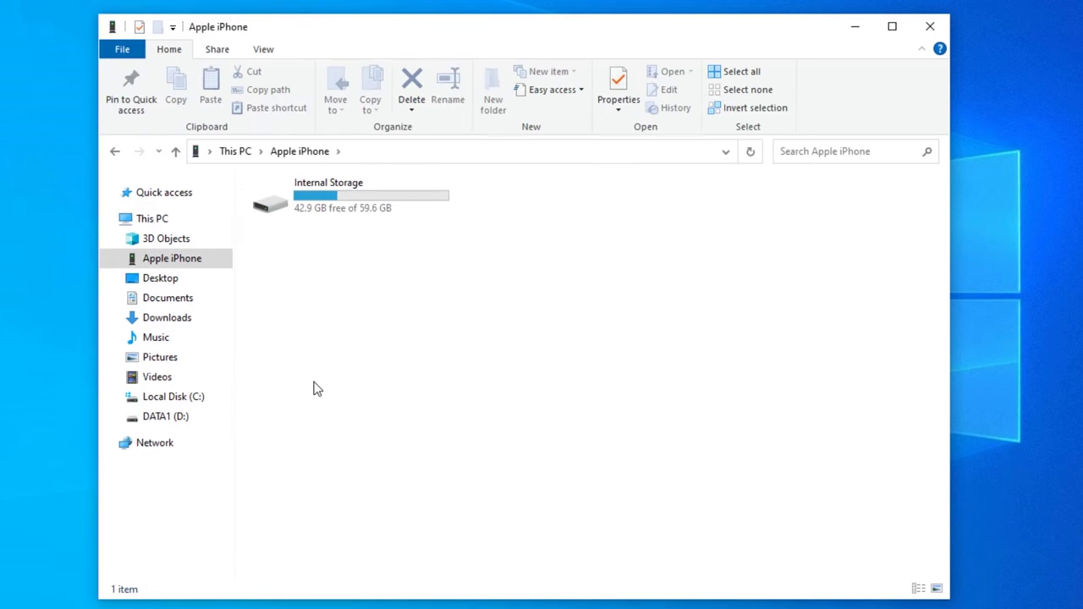
{"action": "double_click", "coordinate": [355, 213]}
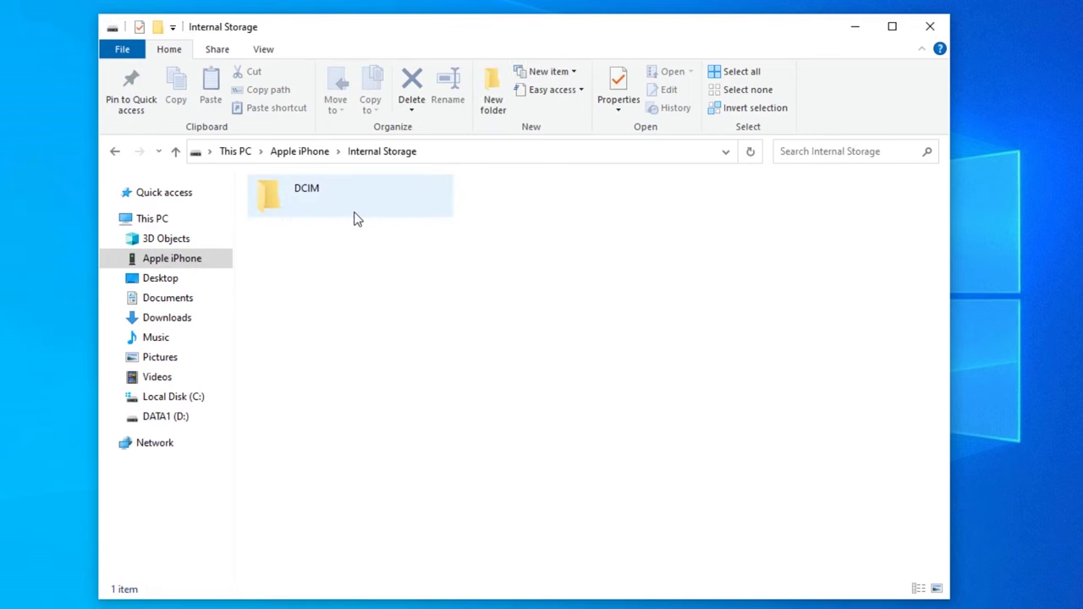
{"action": "double_click", "coordinate": [355, 218]}
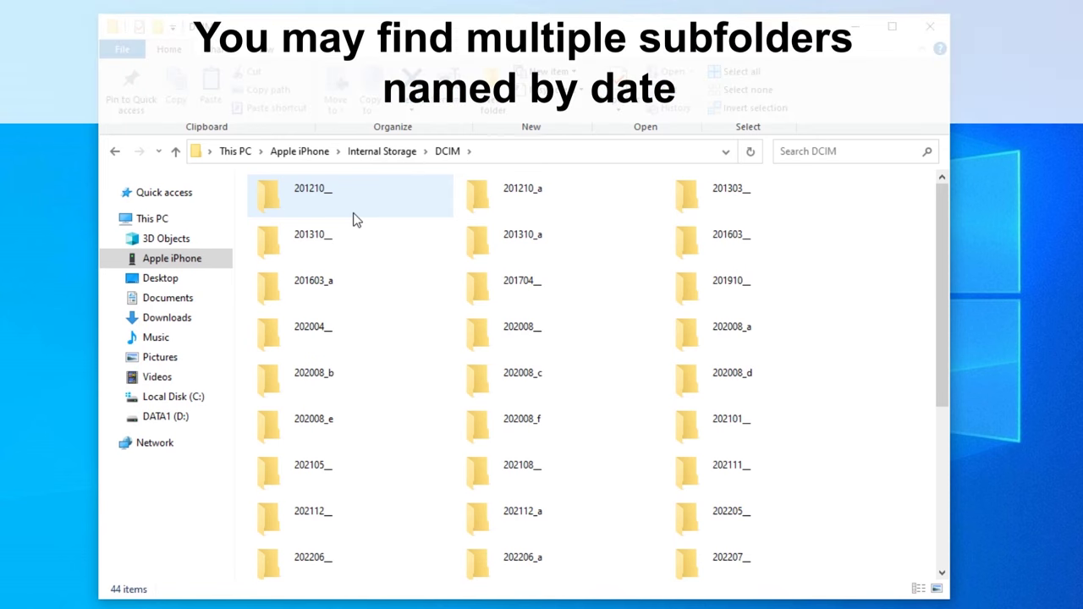
{"action": "scroll", "coordinate": [403, 246], "scroll_direction": "down", "scroll_amount": 3}
{"action": "scroll", "coordinate": [403, 245], "scroll_direction": "up", "scroll_amount": 3}
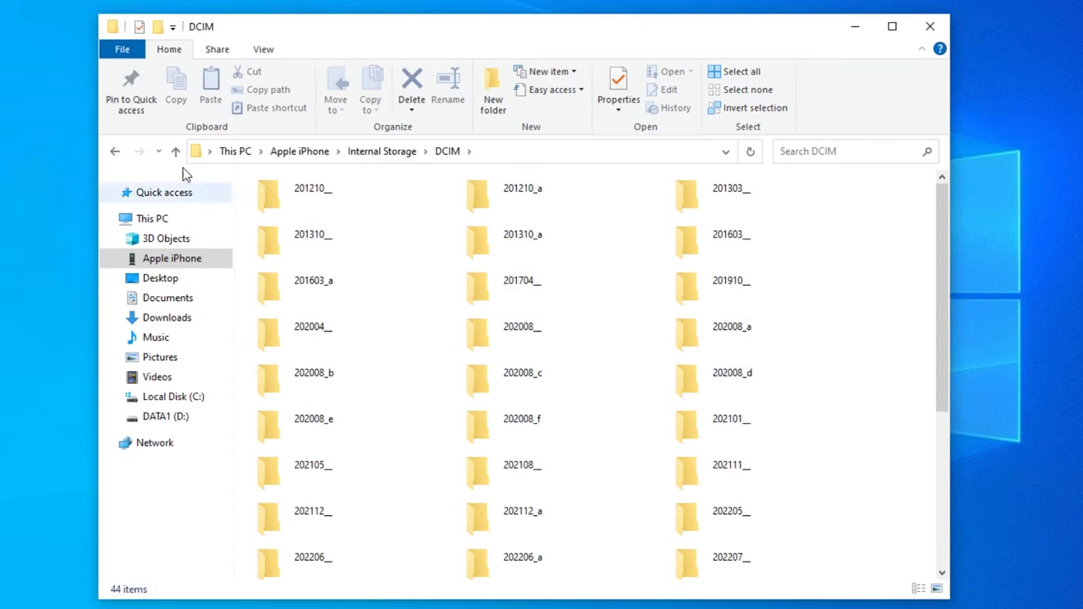
- Open the 202305_ folder, select all four files (18.2 MB), and copy them
{"action": "left_click", "coordinate": [77, 35]}
{"action": "scroll", "coordinate": [299, 299], "scroll_direction": "down", "scroll_amount": 3}
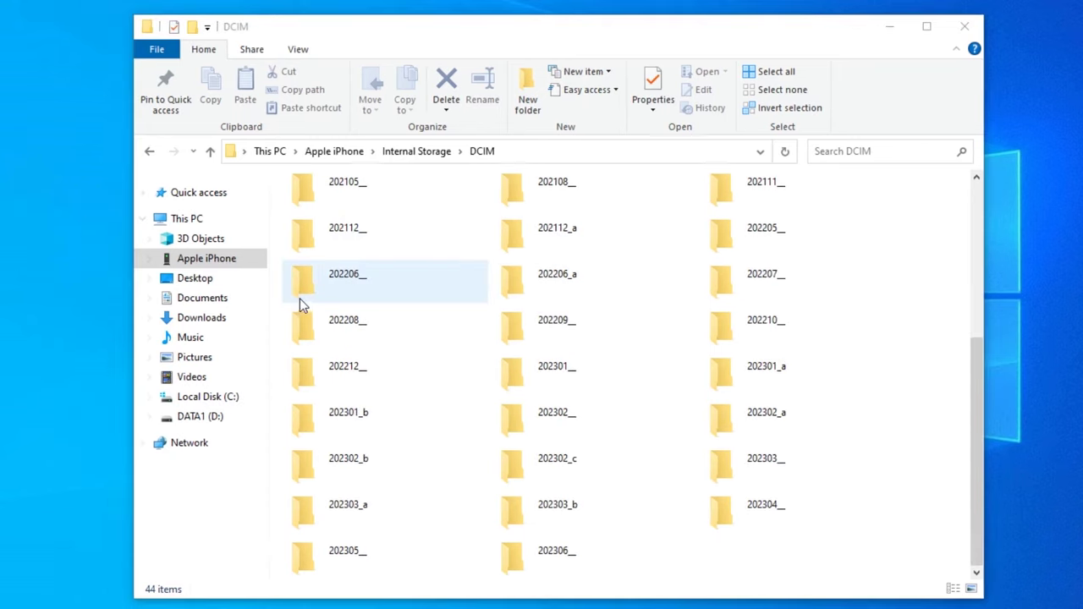
{"action": "double_click", "coordinate": [403, 547]}
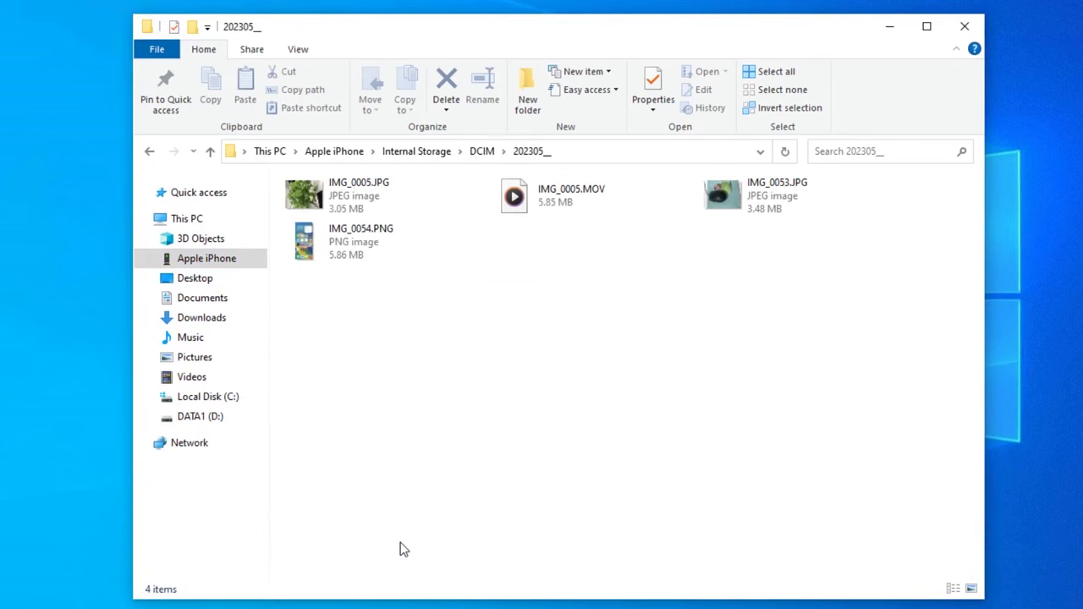
{"action": "left_click", "coordinate": [387, 211], "text": "ctrl"}
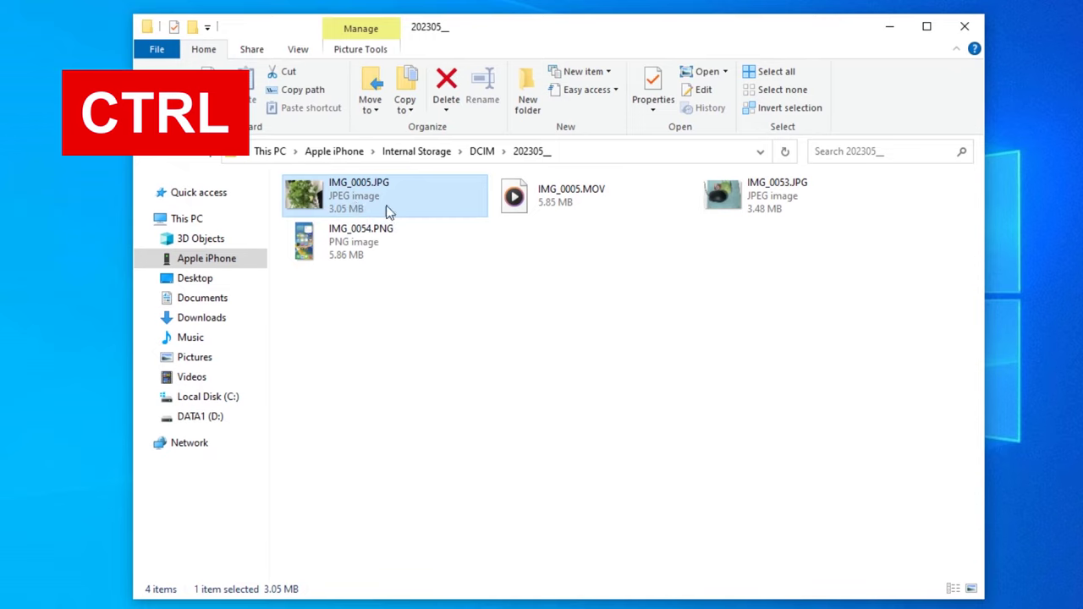
{"action": "left_click", "coordinate": [763, 210], "text": "ctrl"}
{"action": "left_click", "coordinate": [408, 236], "text": "ctrl"}
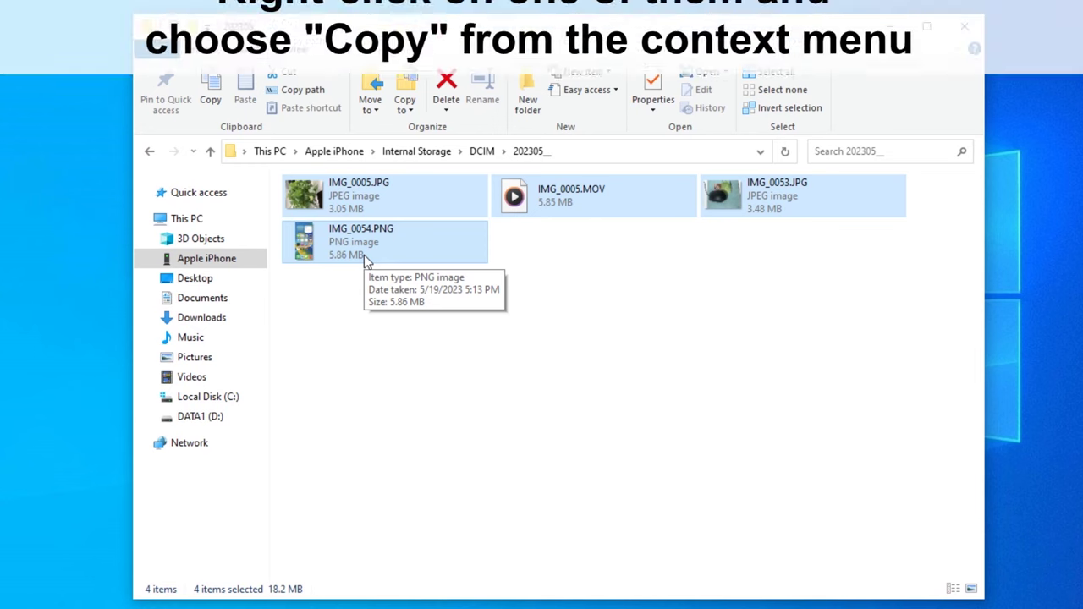
{"action": "right_click", "coordinate": [535, 199]}
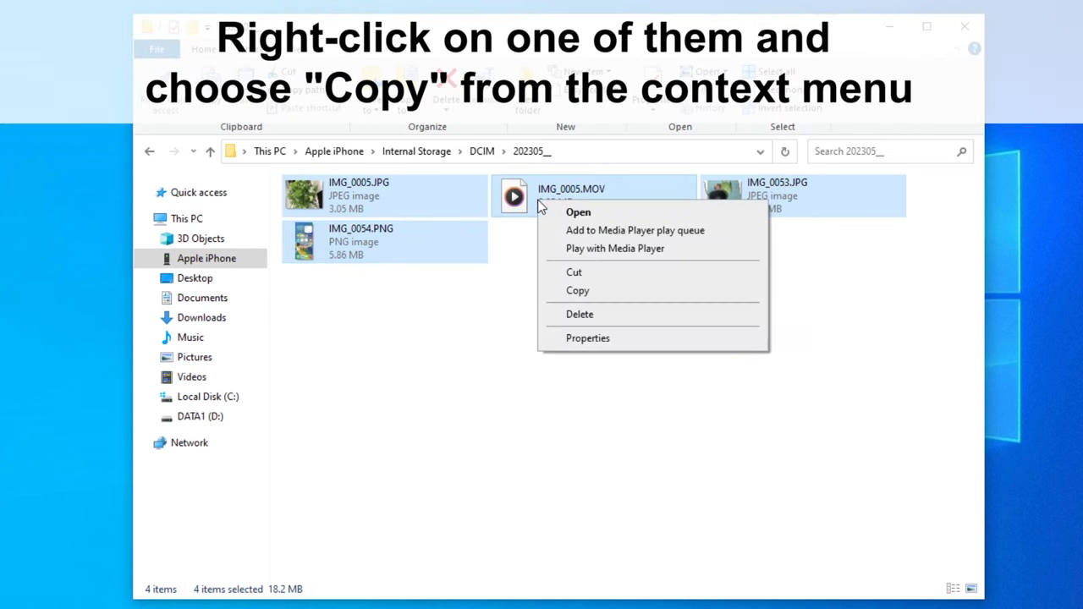
{"action": "left_click", "coordinate": [597, 297]}
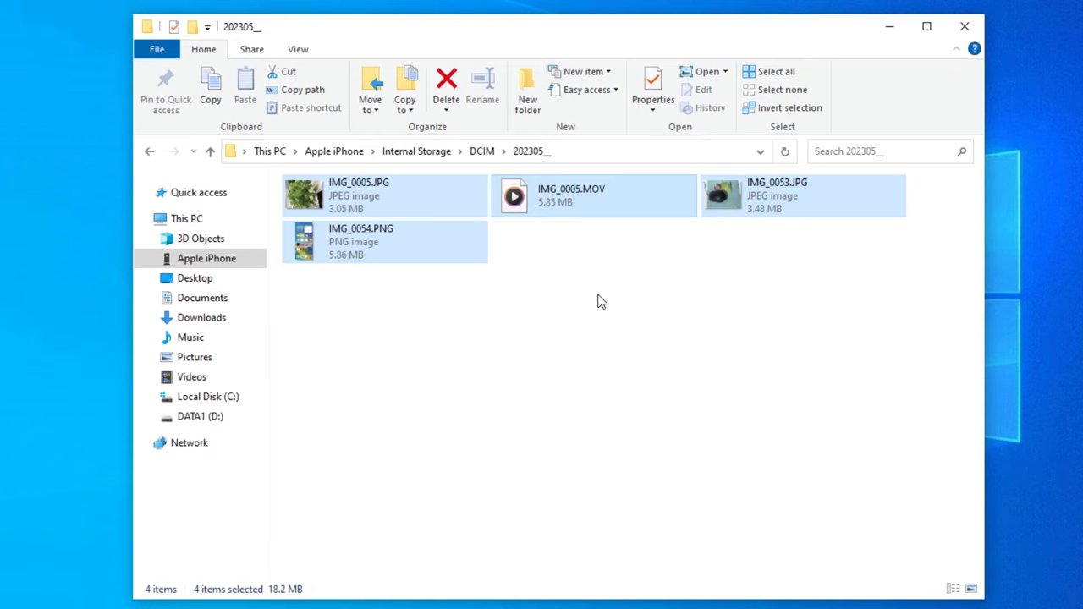
- Create a new desktop folder, paste the copied files into it, and view IMG_0005.JPG
{"action": "right_click", "coordinate": [30, 194]}
{"action": "mouse_move", "coordinate": [68, 327]}
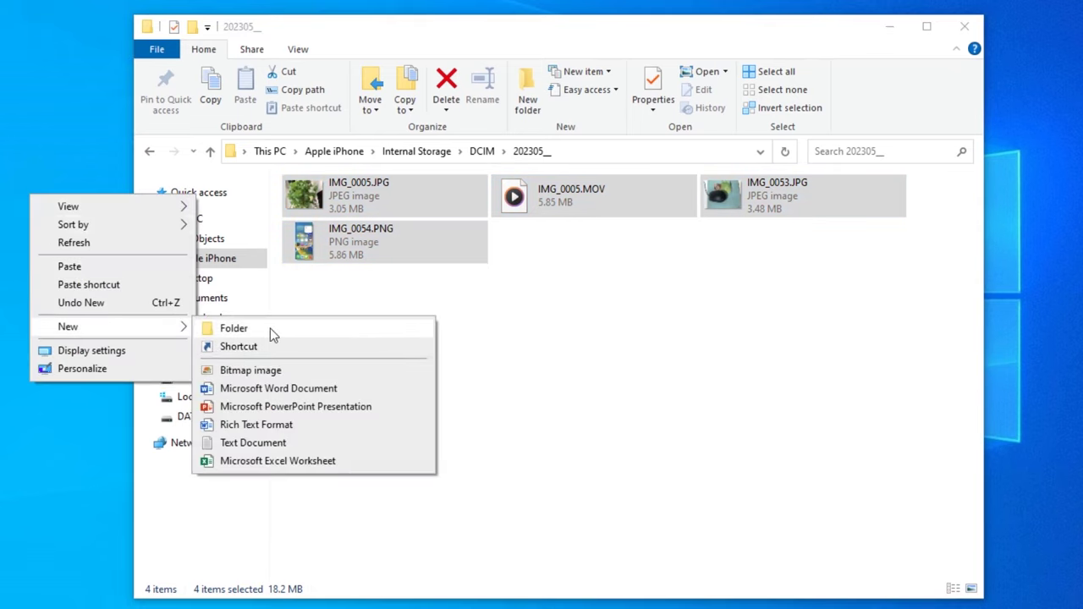
{"action": "left_click", "coordinate": [270, 329]}
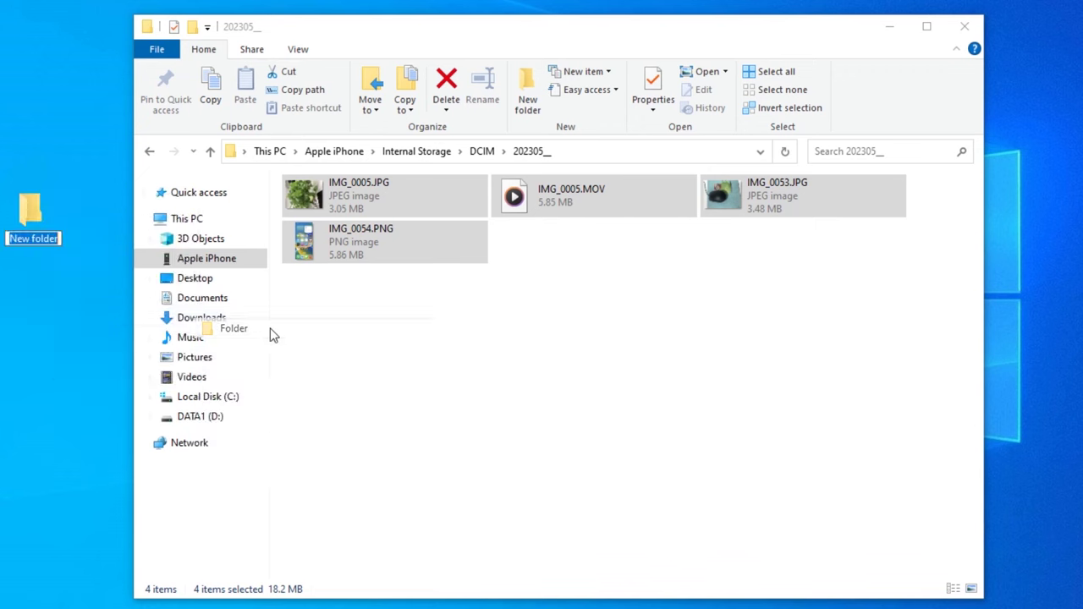
{"action": "double_click", "coordinate": [27, 216]}
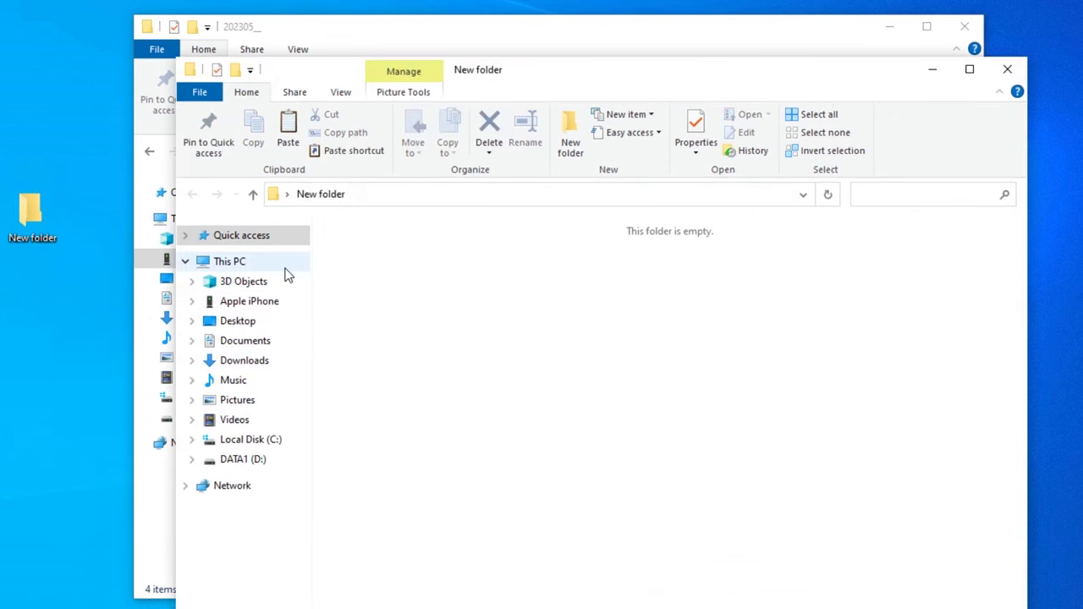
{"action": "right_click", "coordinate": [398, 323]}
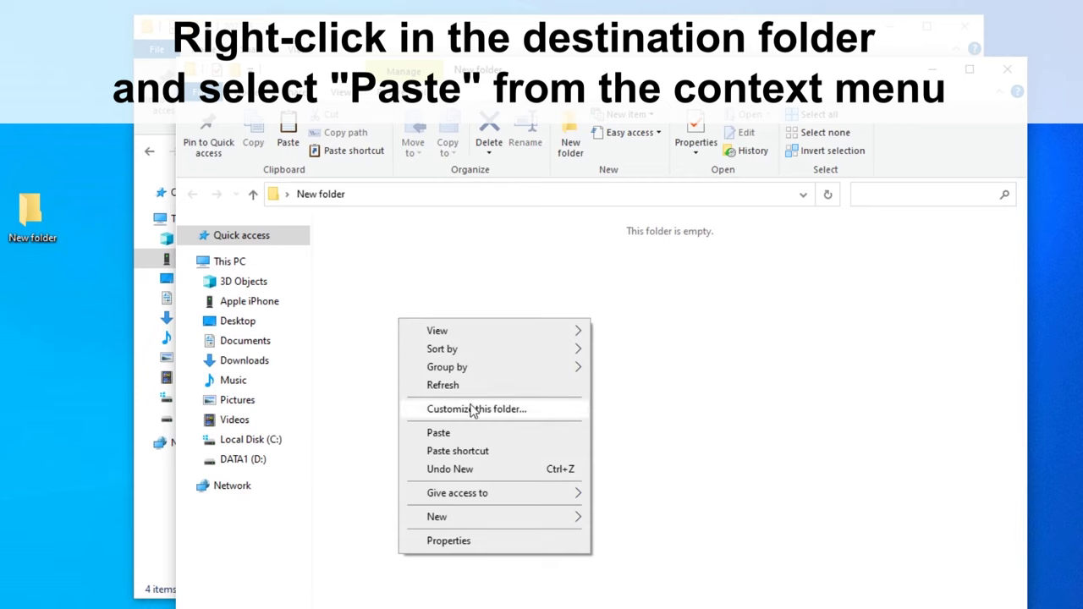
{"action": "left_click", "coordinate": [495, 435]}
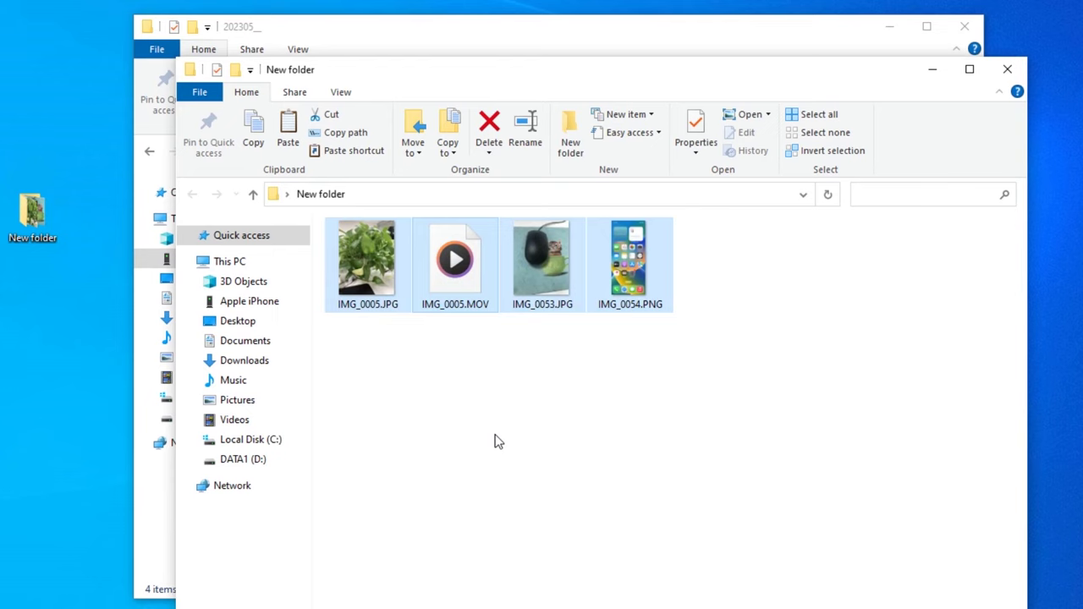
{"action": "double_click", "coordinate": [383, 263]}
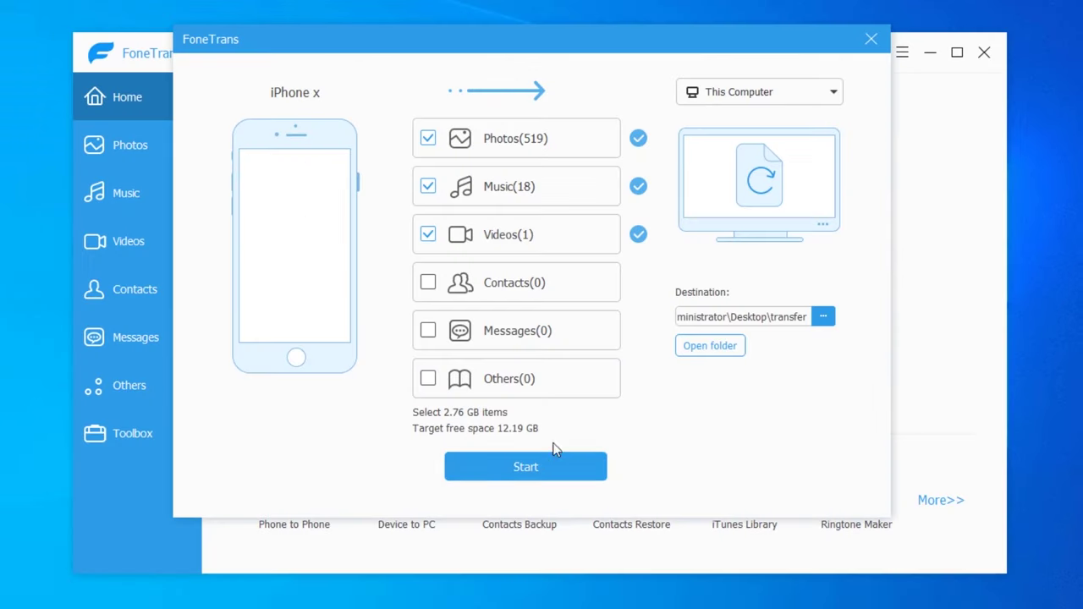
- Start importing the photos and videos found by the Photos scan
{"action": "left_click", "coordinate": [550, 468]}
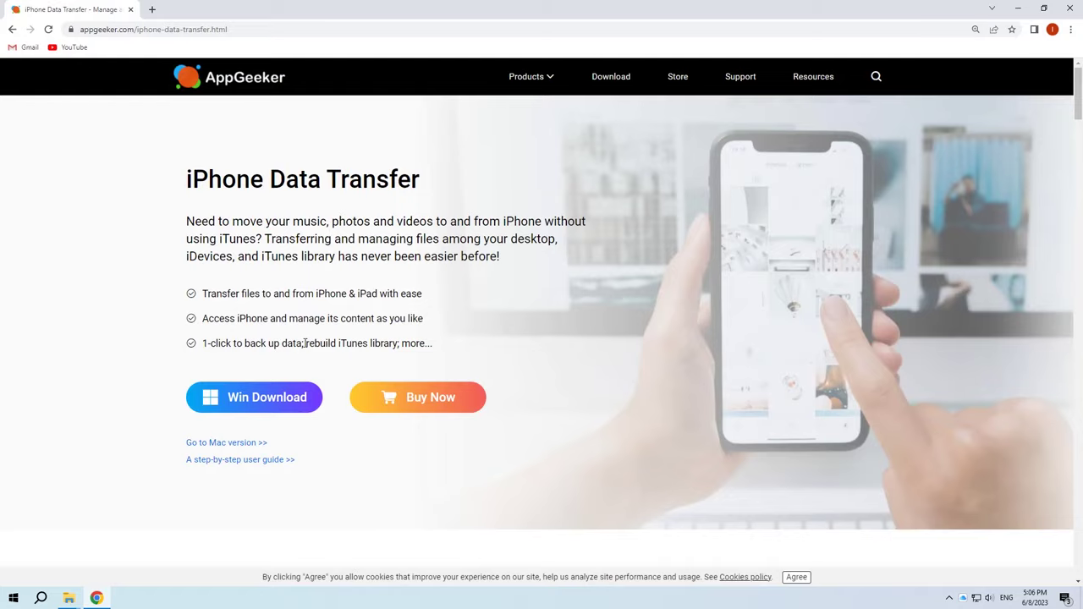
- Look through AppGeeker's iPhone Data Transfer page and download its Windows version
{"action": "scroll", "coordinate": [305, 342], "scroll_direction": "down", "scroll_amount": 3}
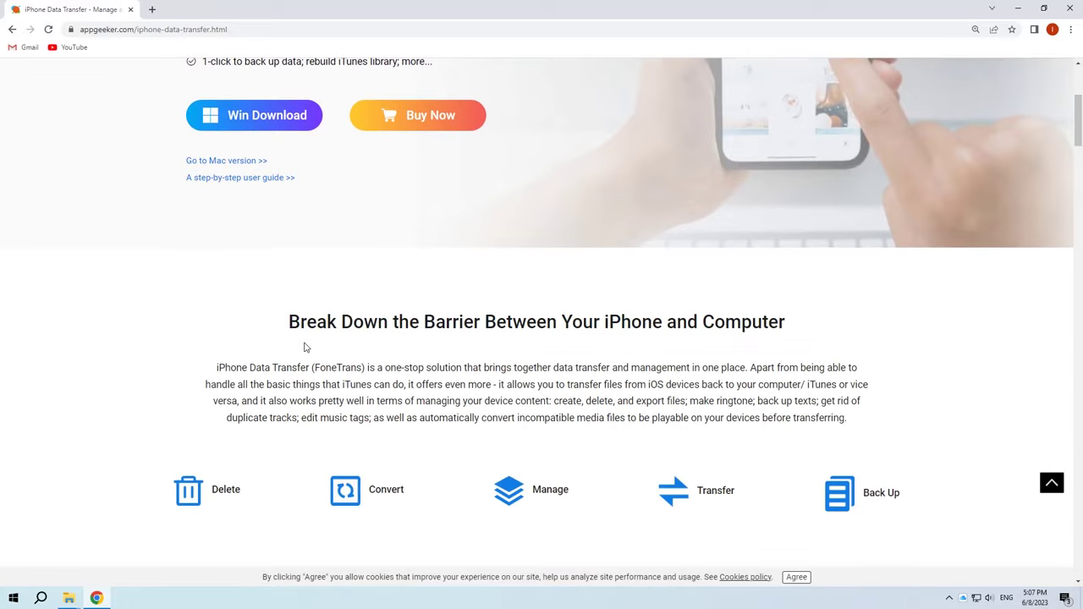
{"action": "scroll", "coordinate": [305, 347], "scroll_direction": "down", "scroll_amount": 1}
{"action": "scroll", "coordinate": [306, 346], "scroll_direction": "down", "scroll_amount": 2}
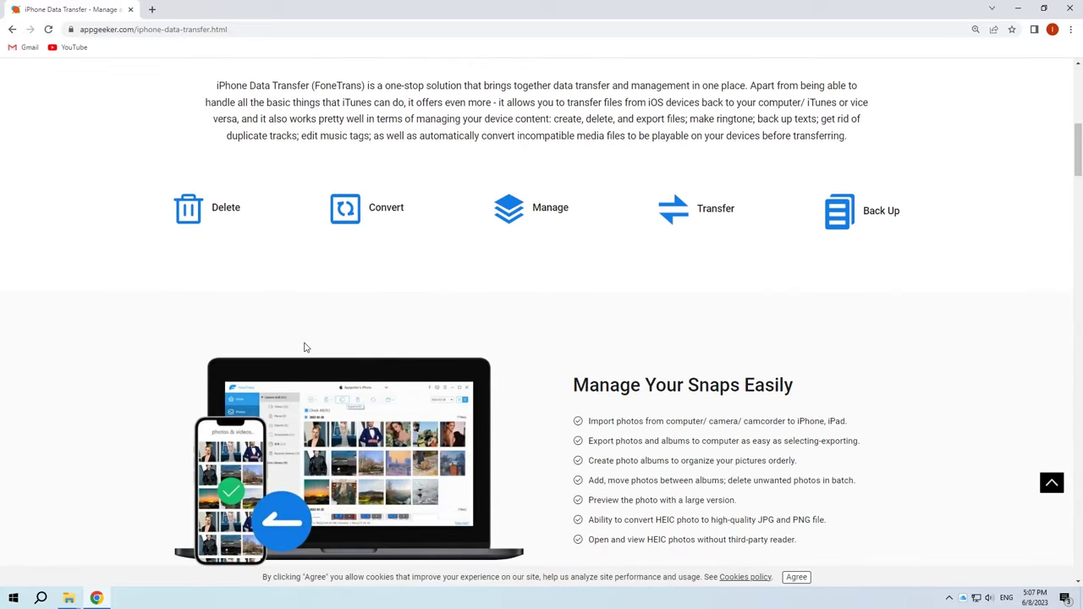
{"action": "scroll", "coordinate": [305, 347], "scroll_direction": "down", "scroll_amount": 3}
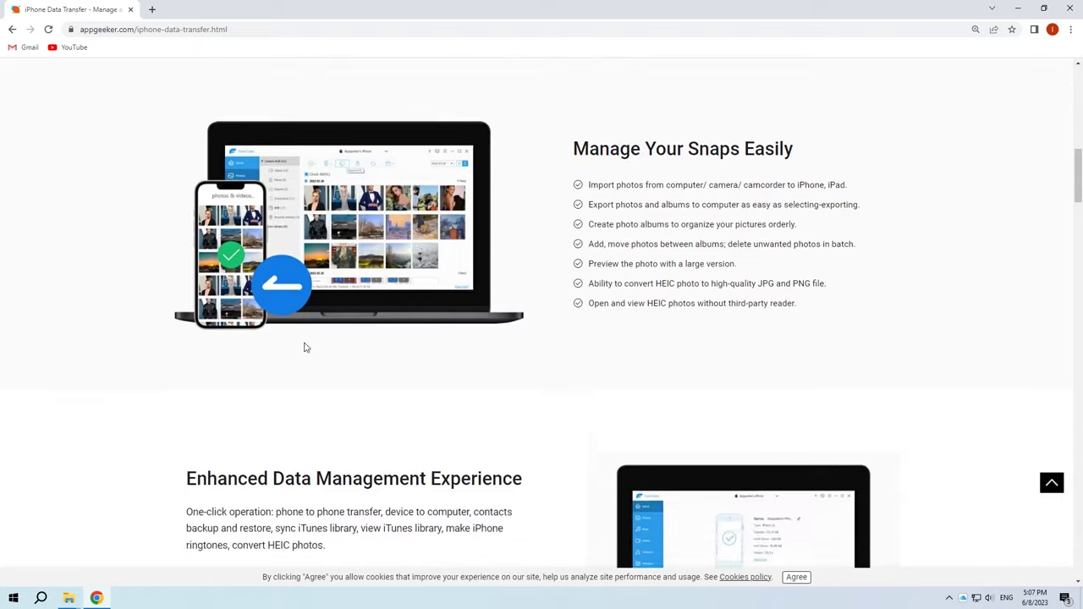
{"action": "scroll", "coordinate": [305, 347], "scroll_direction": "down", "scroll_amount": 2}
{"action": "scroll", "coordinate": [306, 347], "scroll_direction": "down", "scroll_amount": 2}
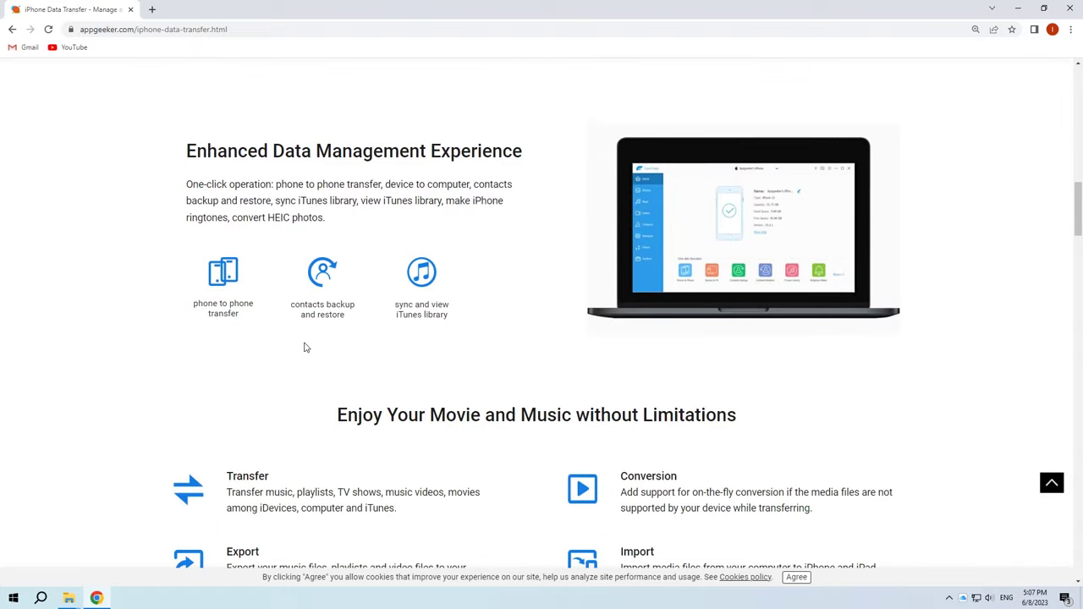
{"action": "scroll", "coordinate": [306, 347], "scroll_direction": "down", "scroll_amount": 1}
{"action": "scroll", "coordinate": [305, 346], "scroll_direction": "up", "scroll_amount": 2}
{"action": "scroll", "coordinate": [305, 347], "scroll_direction": "up", "scroll_amount": 3}
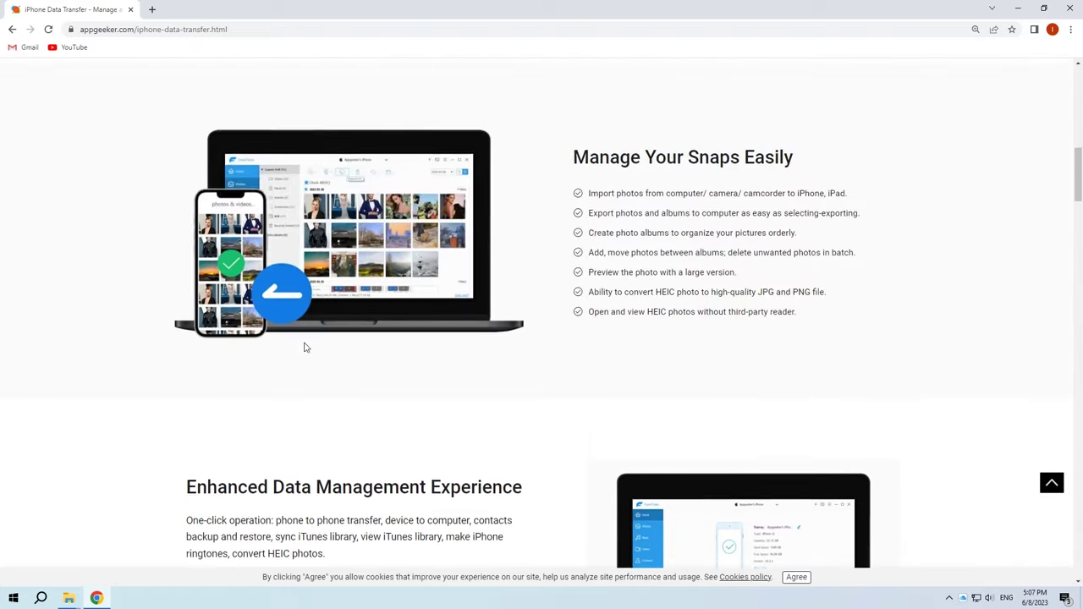
{"action": "scroll", "coordinate": [303, 342], "scroll_direction": "up", "scroll_amount": 3}
{"action": "scroll", "coordinate": [304, 341], "scroll_direction": "up", "scroll_amount": 2}
{"action": "scroll", "coordinate": [304, 341], "scroll_direction": "up", "scroll_amount": 3}
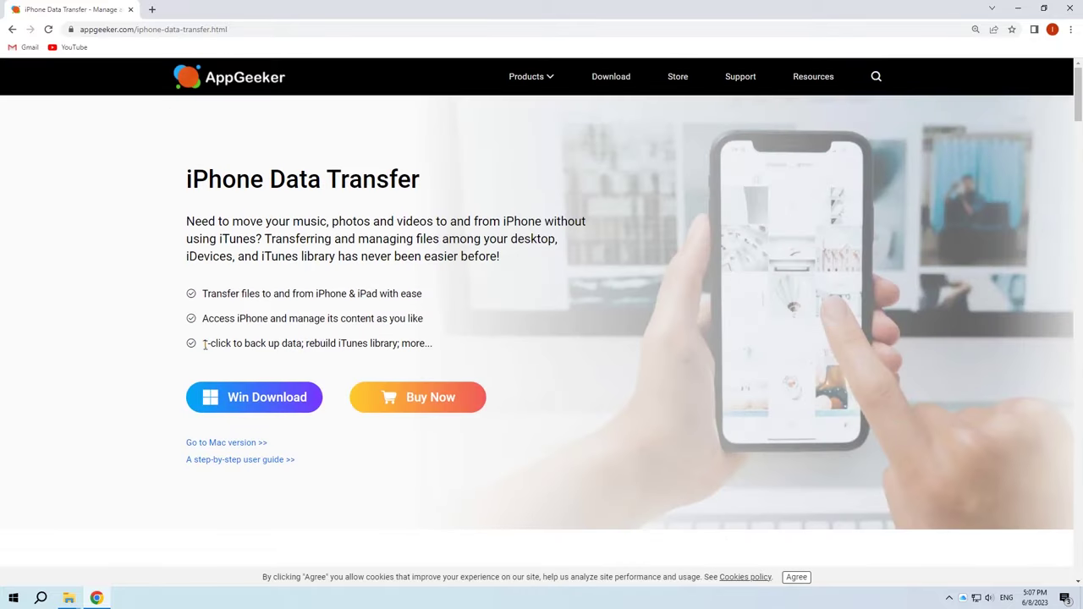
{"action": "left_click", "coordinate": [218, 388]}
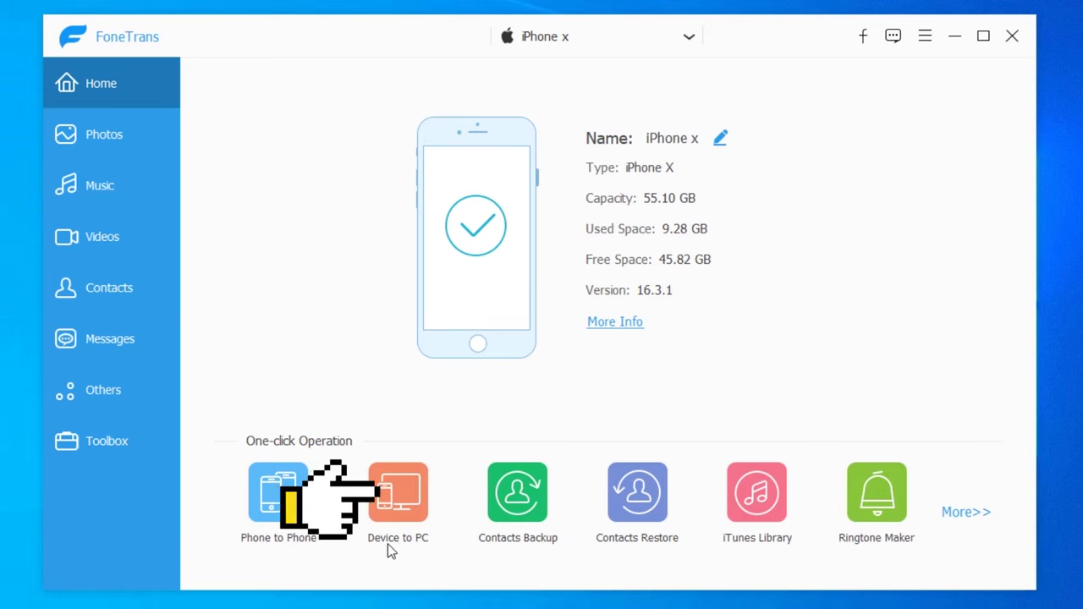
- In Device to PC, select all 519 photos, 18 music tracks and the one video
{"action": "left_click", "coordinate": [405, 500]}
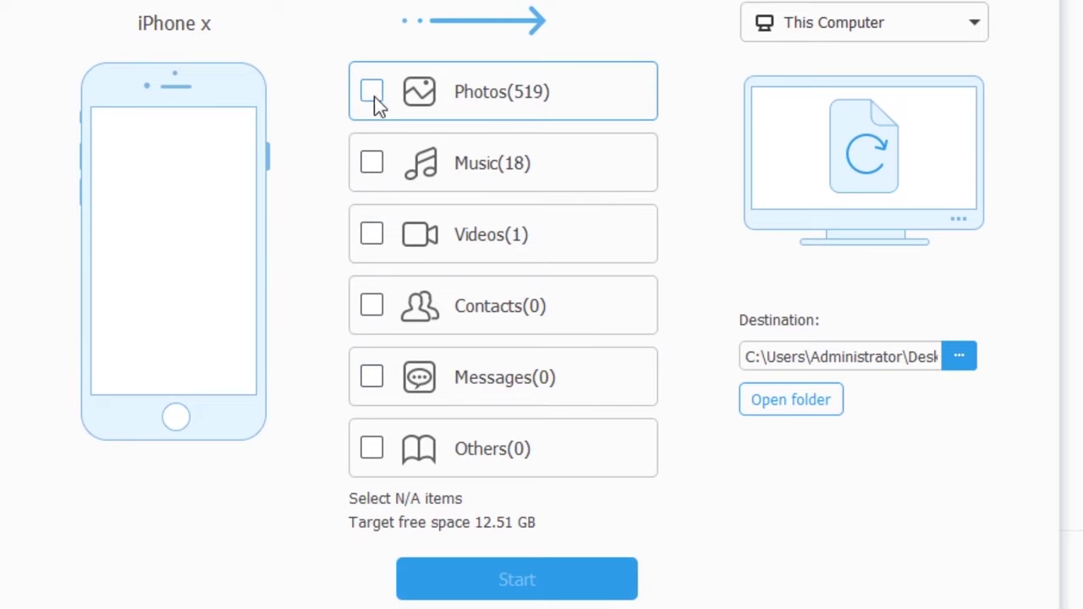
{"action": "left_click", "coordinate": [373, 94]}
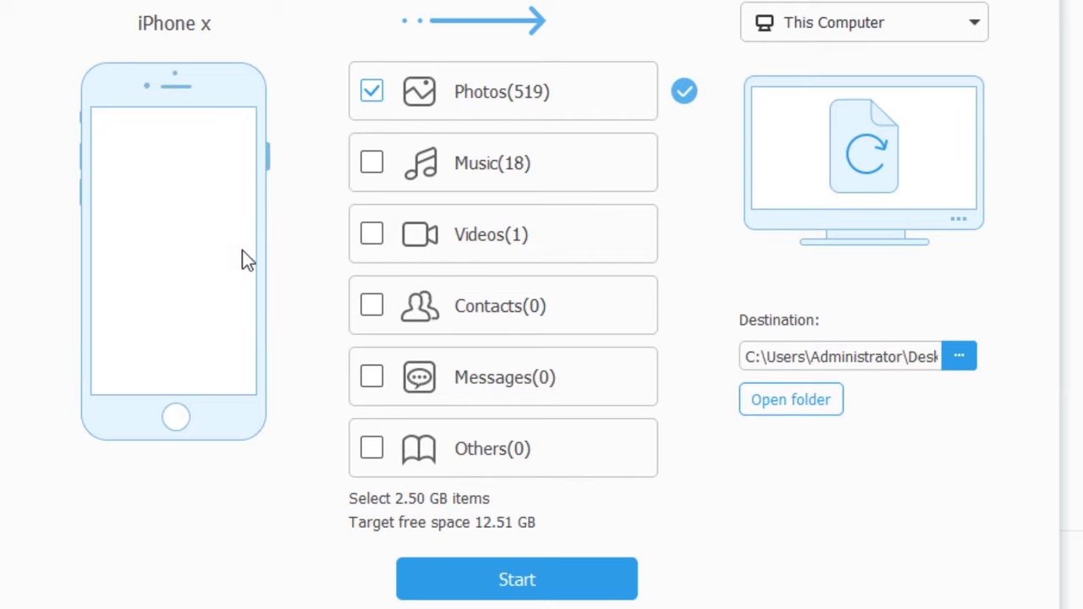
{"action": "left_click", "coordinate": [375, 169]}
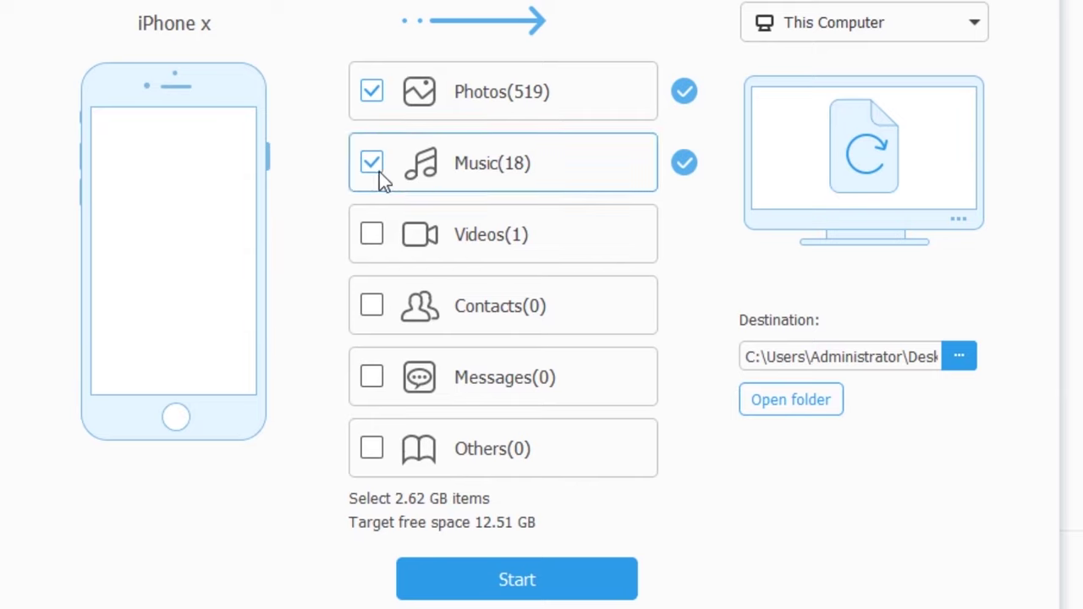
{"action": "left_click", "coordinate": [371, 234]}
- Set a new Desktop folder named 'transfer' as the destination and start copying
{"action": "left_click", "coordinate": [958, 356]}
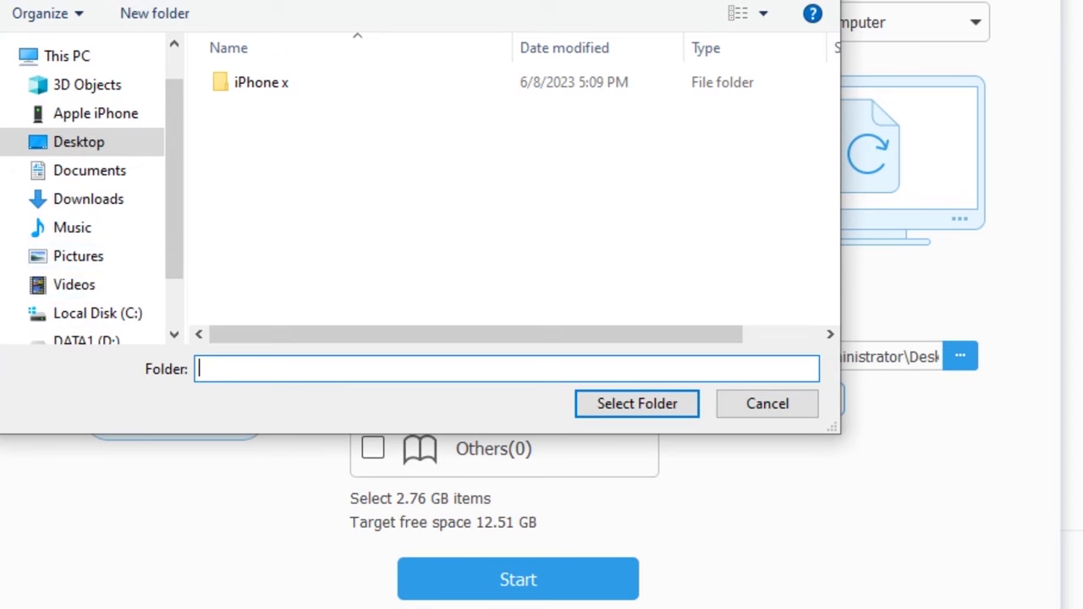
{"action": "left_click", "coordinate": [699, 484]}
{"action": "type", "text": "transfer"}
{"action": "key", "text": "Return"}
{"action": "double_click", "coordinate": [660, 136]}
{"action": "left_click", "coordinate": [660, 406]}
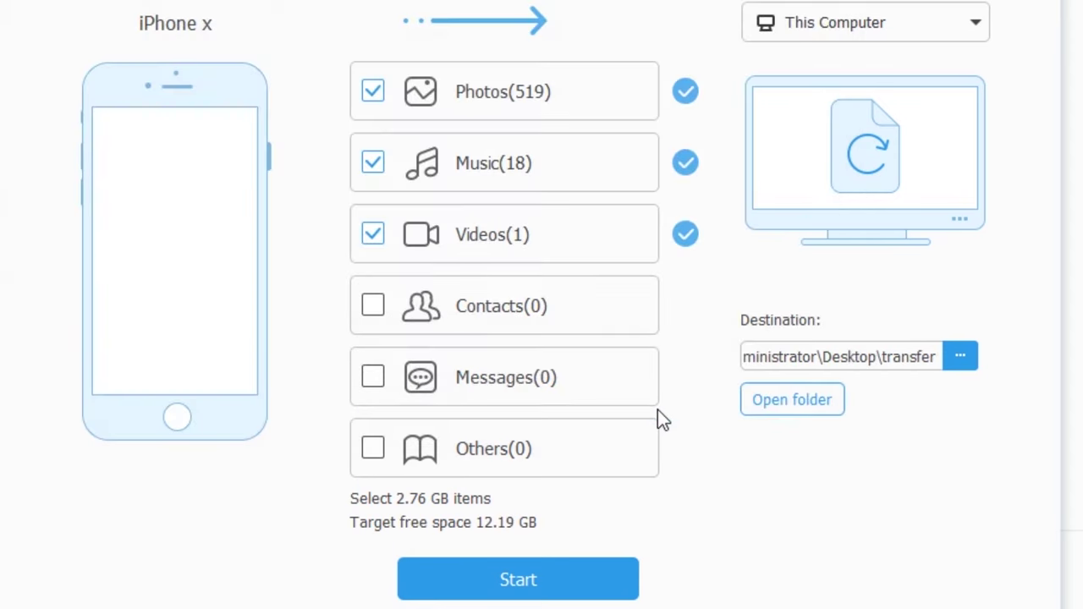
{"action": "left_click", "coordinate": [520, 580]}
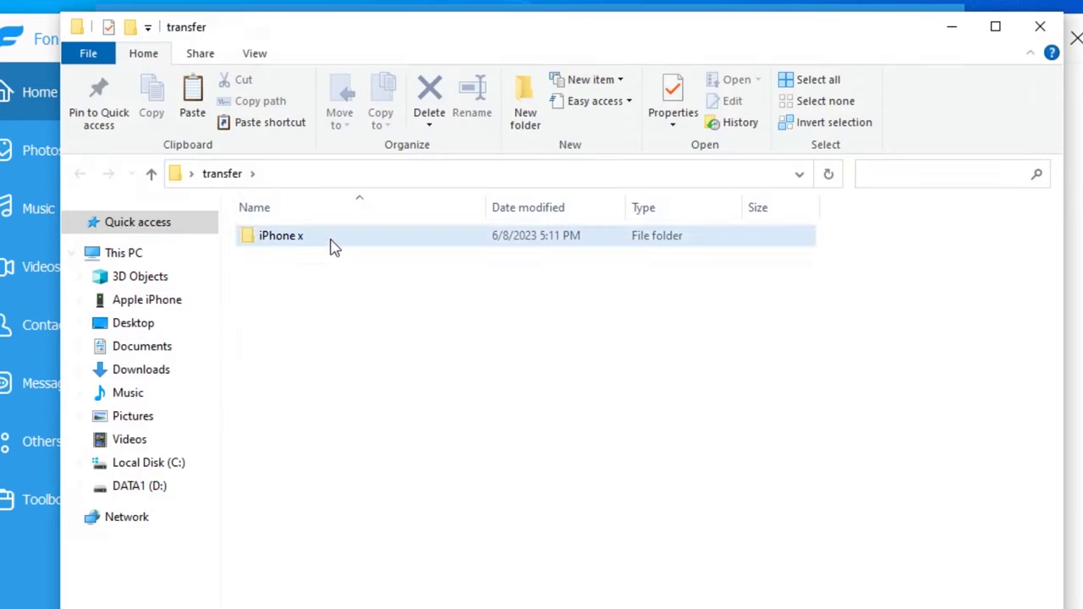
- Check the copied pictures in the transfer Camera Roll folder 1, then show the iPhone's Camera Roll photos
{"action": "double_click", "coordinate": [334, 241]}
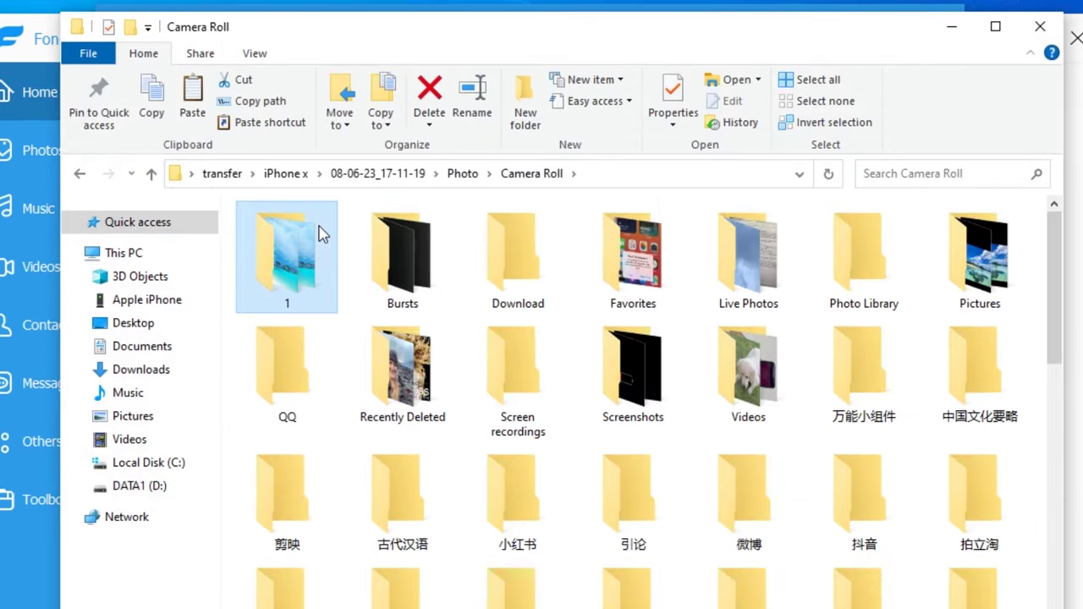
{"action": "double_click", "coordinate": [319, 229]}
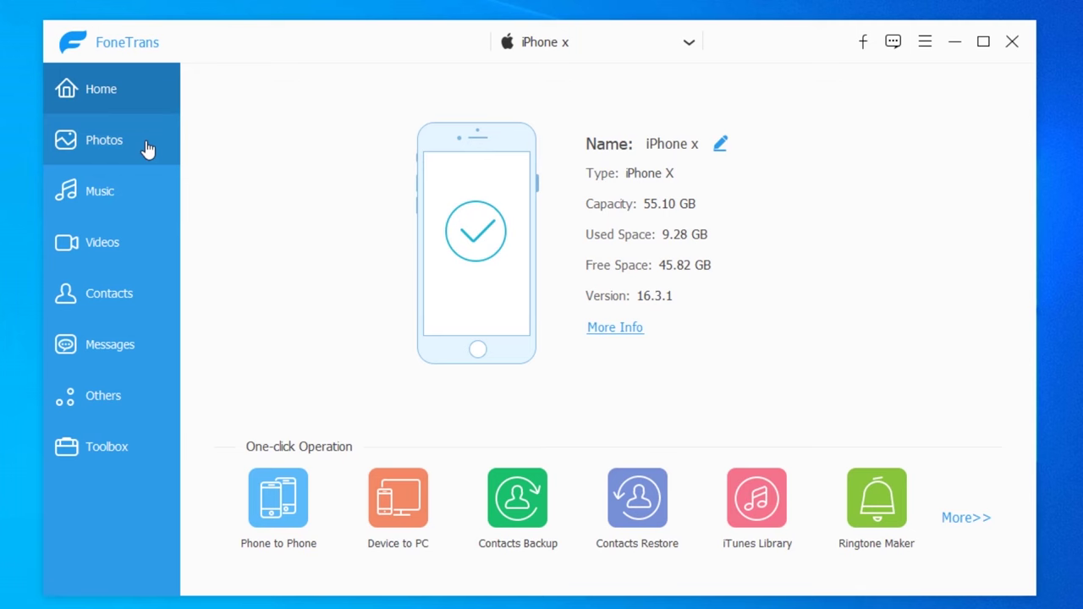
{"action": "left_click", "coordinate": [148, 149]}
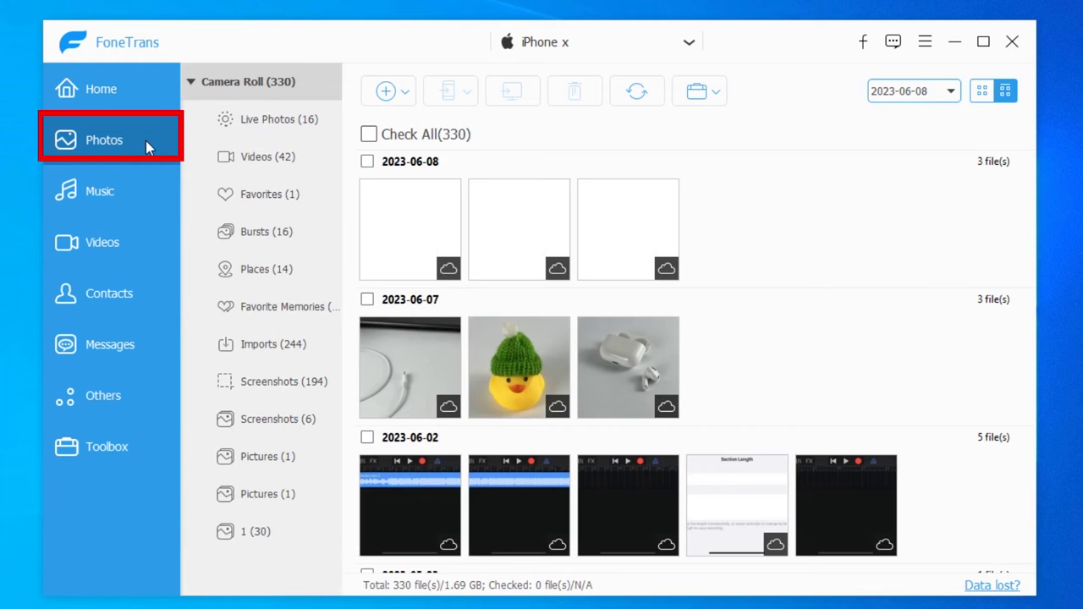
- Export the three 2023-06-07 photos, including the duck shot, to the Desktop\image folder
{"action": "left_click", "coordinate": [512, 355]}
{"action": "left_click", "coordinate": [601, 342]}
{"action": "left_click", "coordinate": [424, 335]}
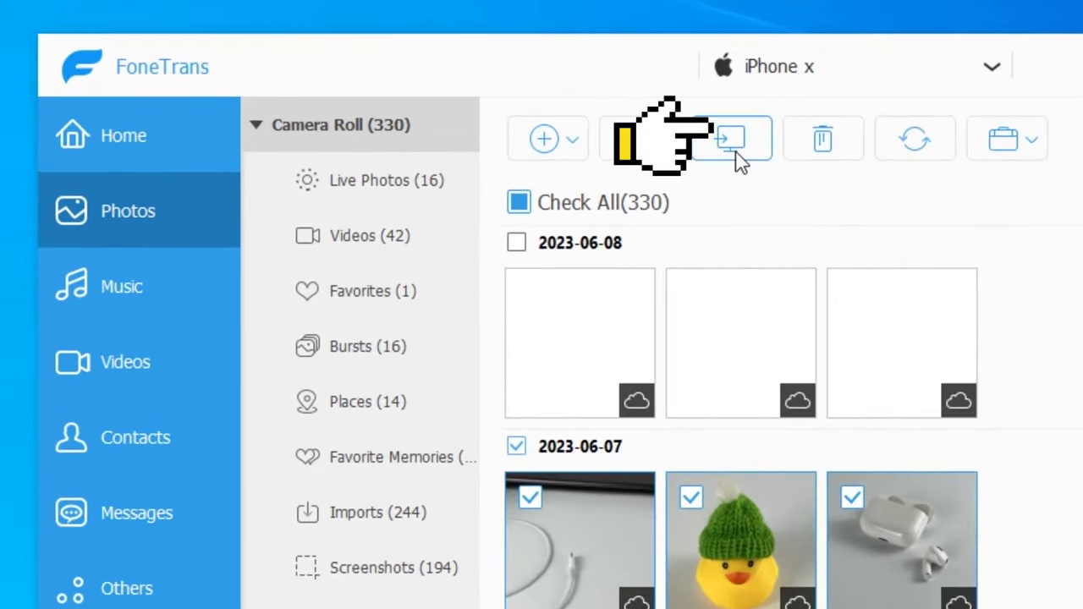
{"action": "left_click", "coordinate": [728, 157]}
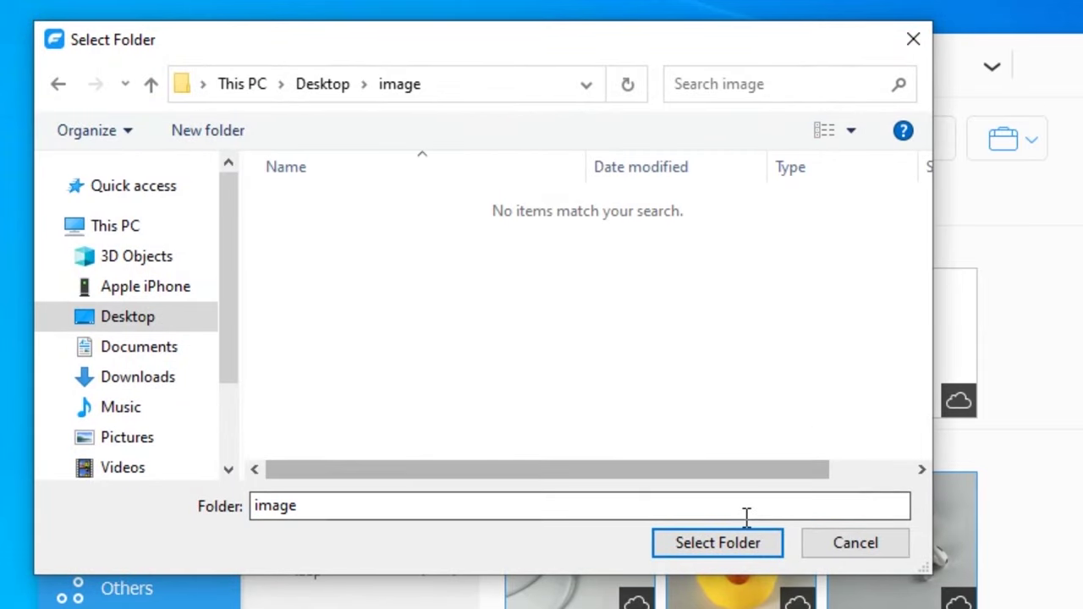
{"action": "left_click", "coordinate": [733, 546]}
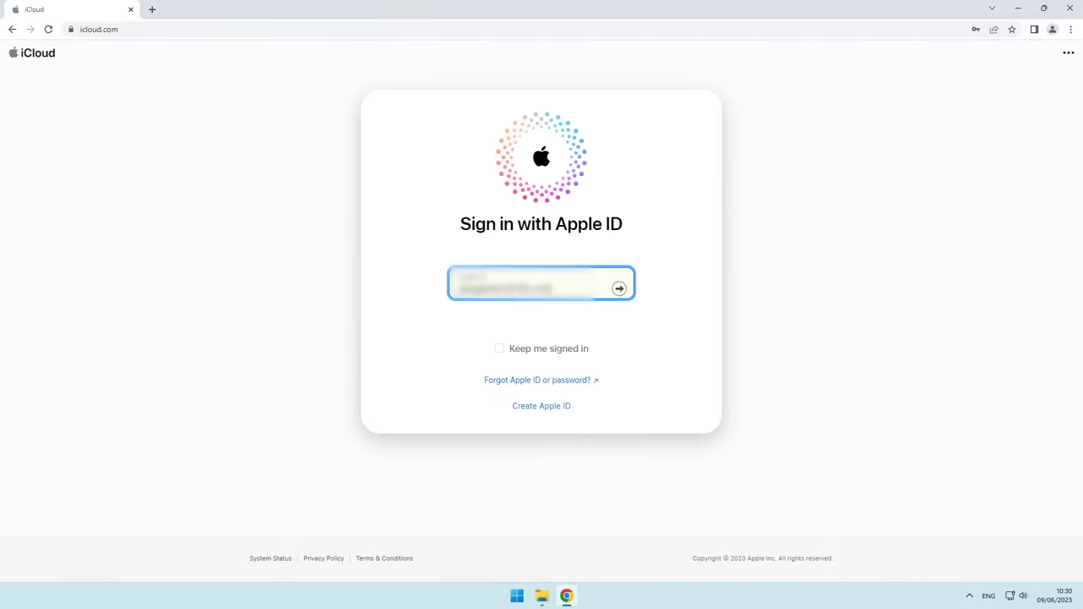
- Submit the Apple ID sign-in and browse the iCloud Photos library of 273 photos and 42 videos
{"action": "key", "text": "Return"}
{"action": "key", "text": "Return"}
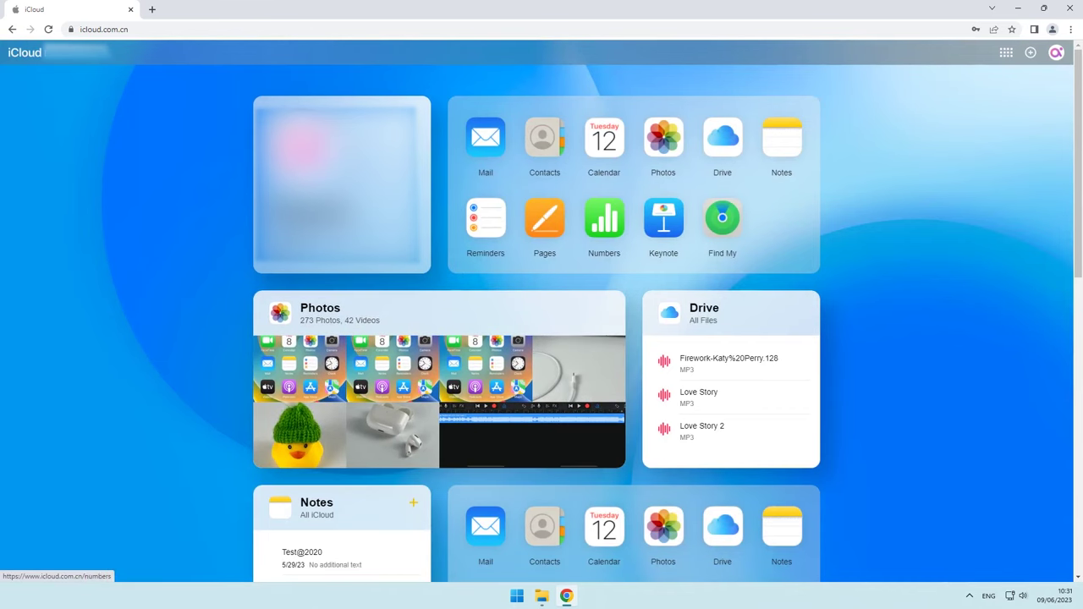
{"action": "left_click", "coordinate": [663, 137]}
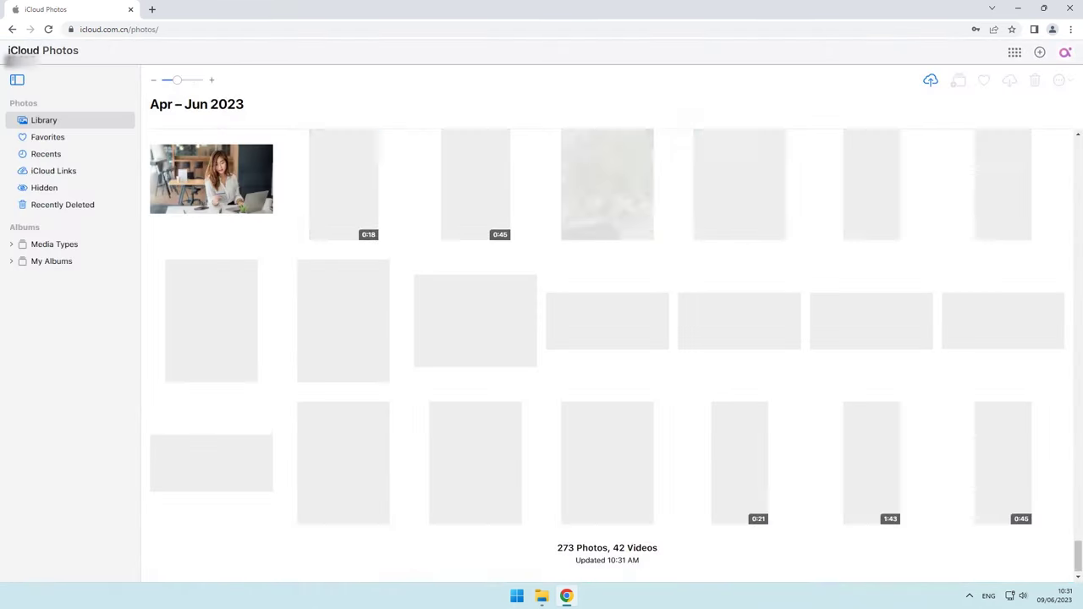
{"action": "scroll", "coordinate": [608, 347], "scroll_direction": "up", "scroll_amount": 2}
{"action": "scroll", "coordinate": [607, 347], "scroll_direction": "up", "scroll_amount": 2}
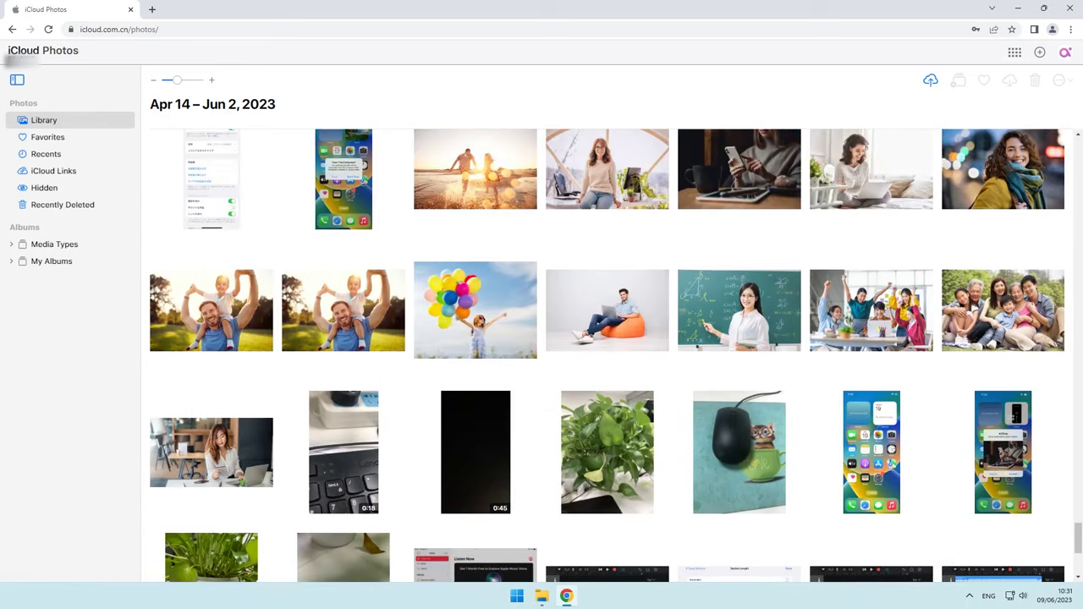
{"action": "scroll", "coordinate": [607, 347], "scroll_direction": "up", "scroll_amount": 5}
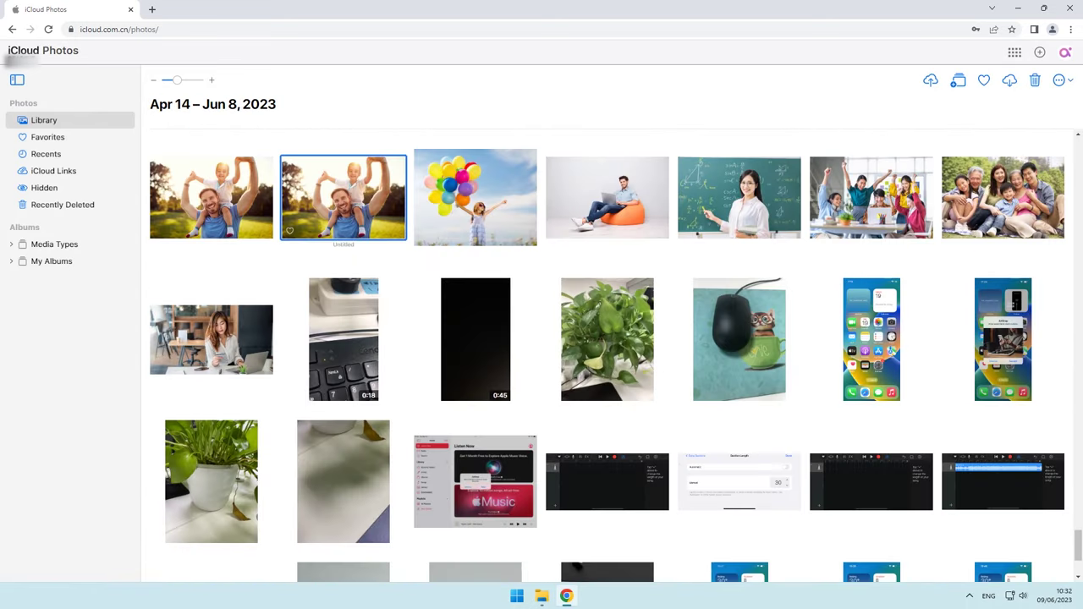
- Download three selected iCloud photos, including the balloon shot, and view them from the Downloads folder
{"action": "left_click", "coordinate": [474, 196], "text": "ctrl"}
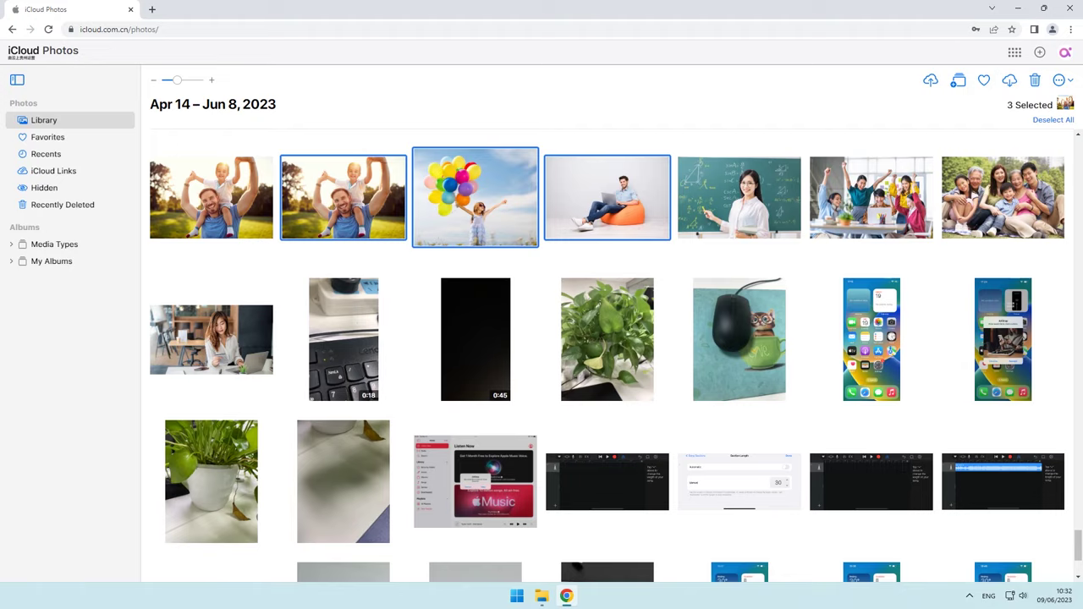
{"action": "left_click", "coordinate": [1009, 81]}
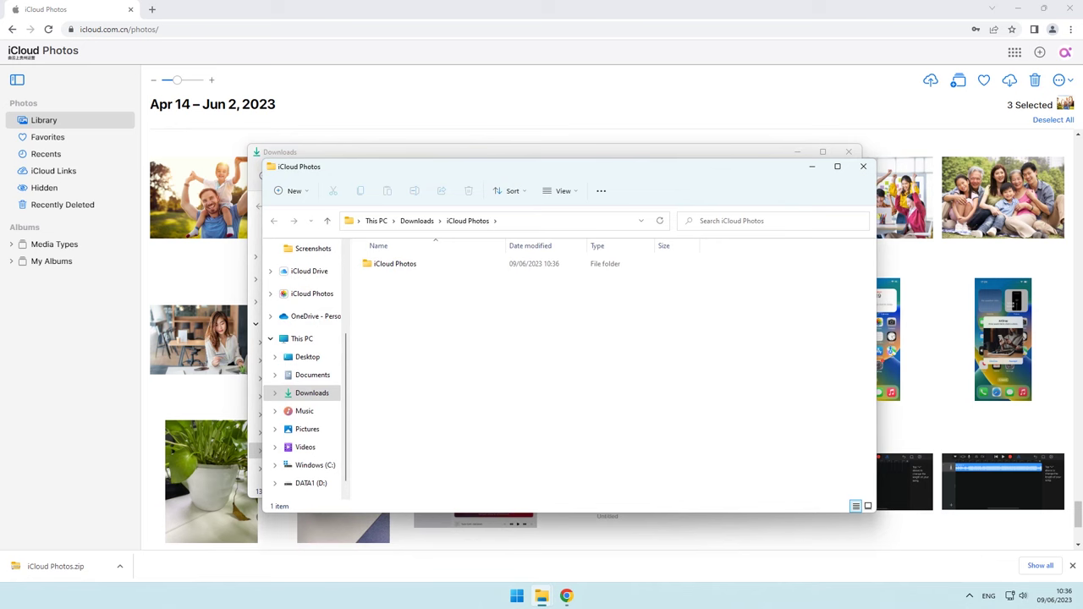
{"action": "double_click", "coordinate": [394, 264]}
{"action": "double_click", "coordinate": [455, 273]}
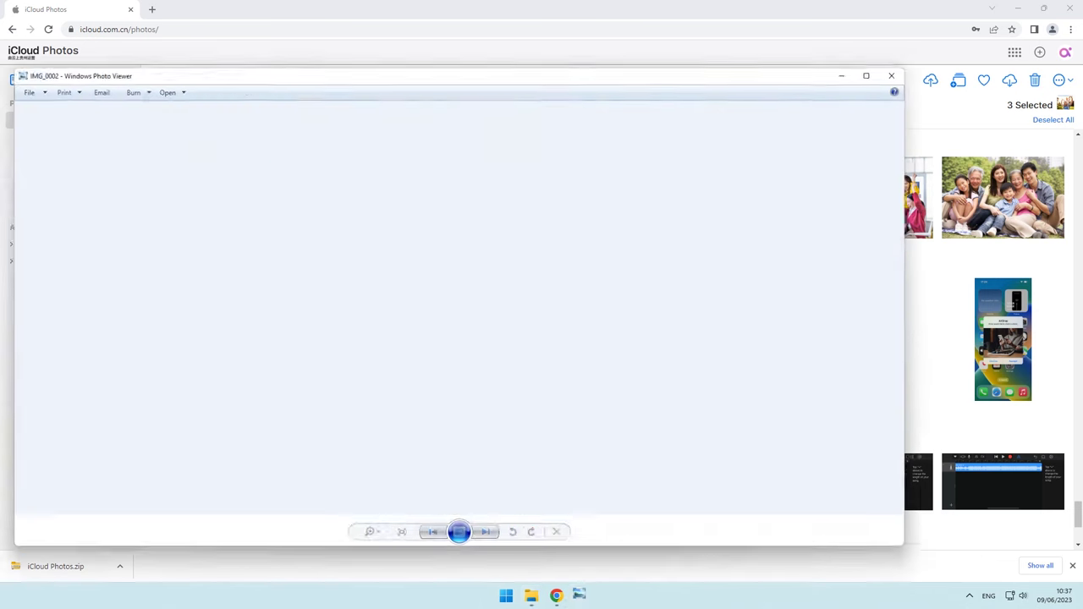
{"action": "left_click", "coordinate": [487, 538]}
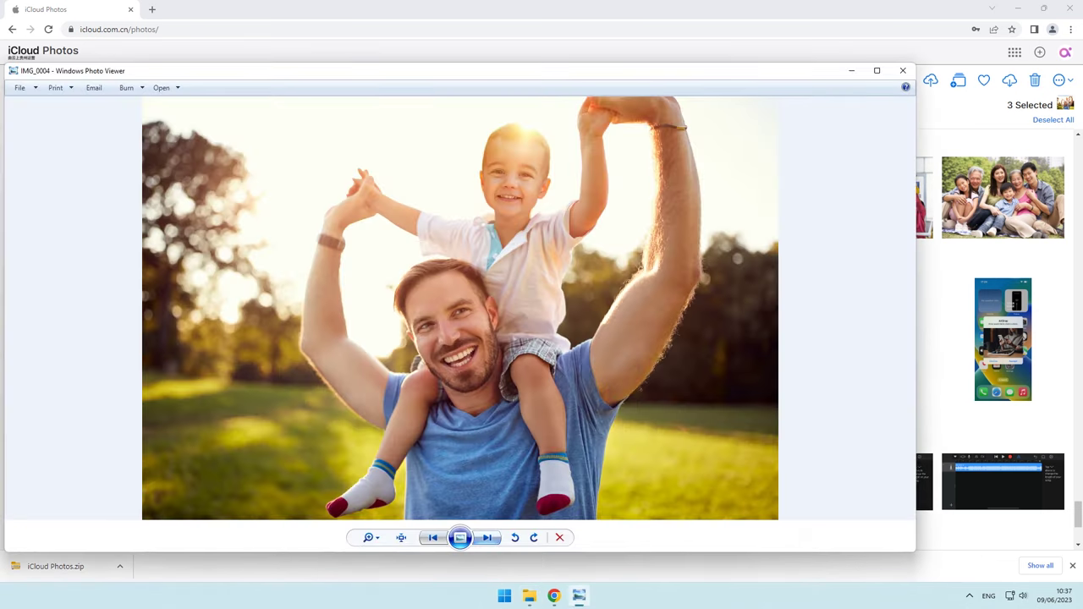
{"action": "left_click", "coordinate": [488, 538]}
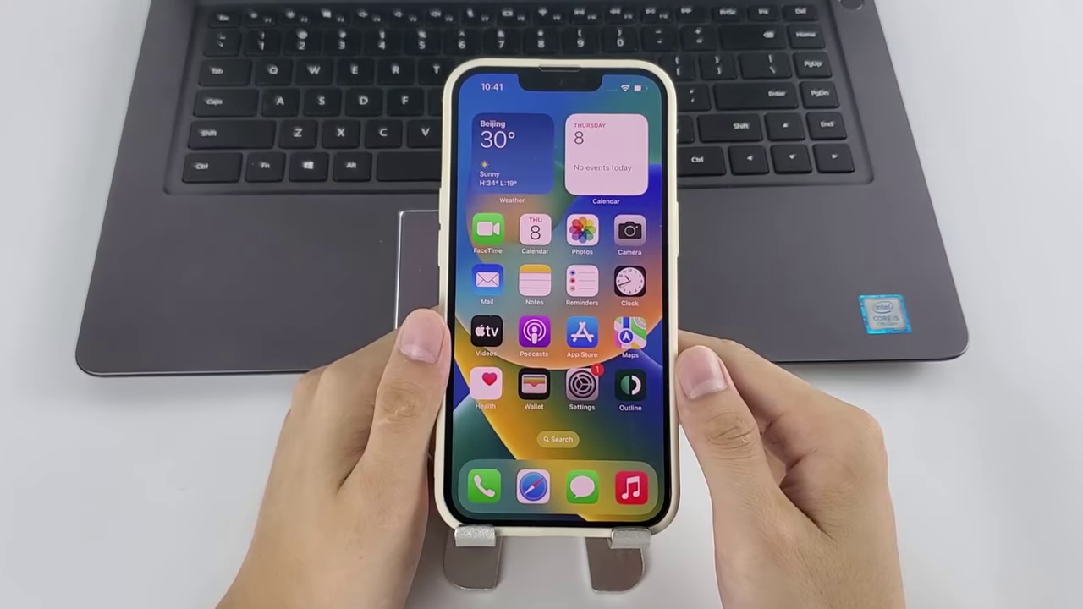